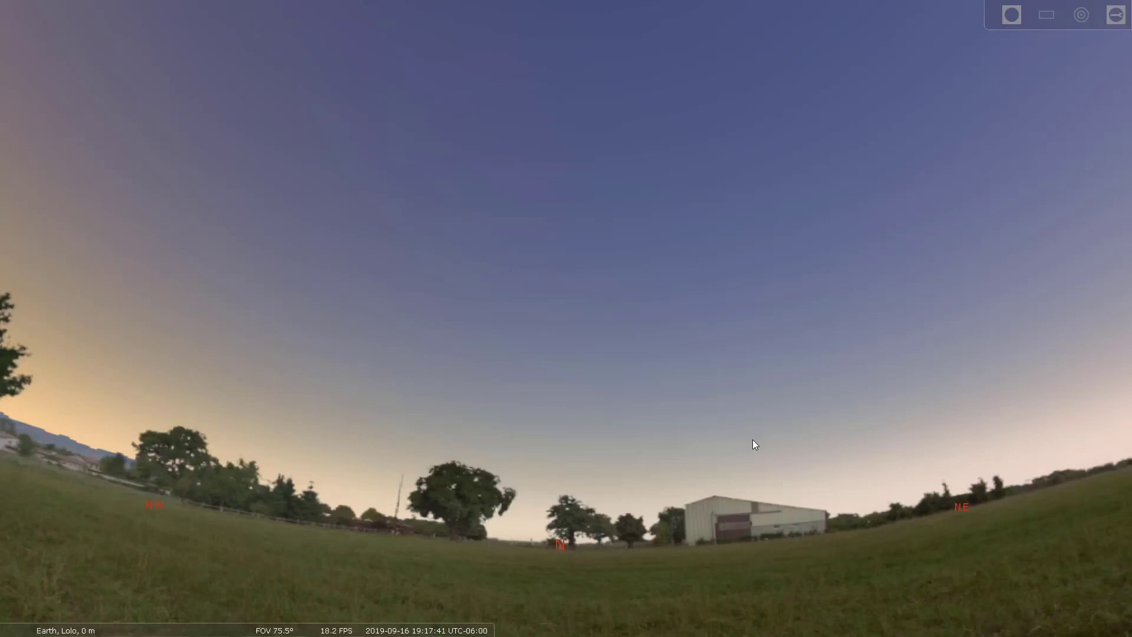
# Look around the landscape and review the observer location settings.
pyautogui.moveTo(558, 479)
pyautogui.mouseDown()
pyautogui.moveTo(556, 387)
pyautogui.moveTo(415, 352)
pyautogui.moveTo(642, 475)
pyautogui.moveTo(503, 434)
pyautogui.moveTo(765, 437)
pyautogui.moveTo(532, 421)
pyautogui.moveTo(727, 465)
pyautogui.moveTo(458, 461)
pyautogui.mouseUp()
pyautogui.moveTo(592, 370); pyautogui.dragTo(400, 270)
pyautogui.moveTo(498, 237); pyautogui.dragTo(434, 324)
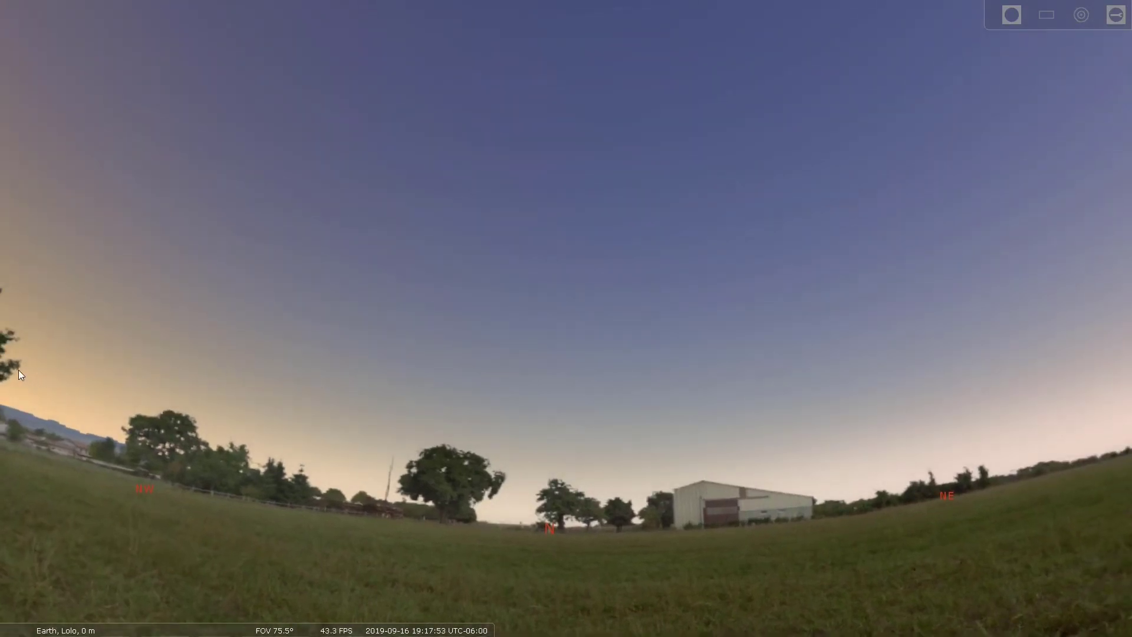
pyautogui.moveTo(3, 398)
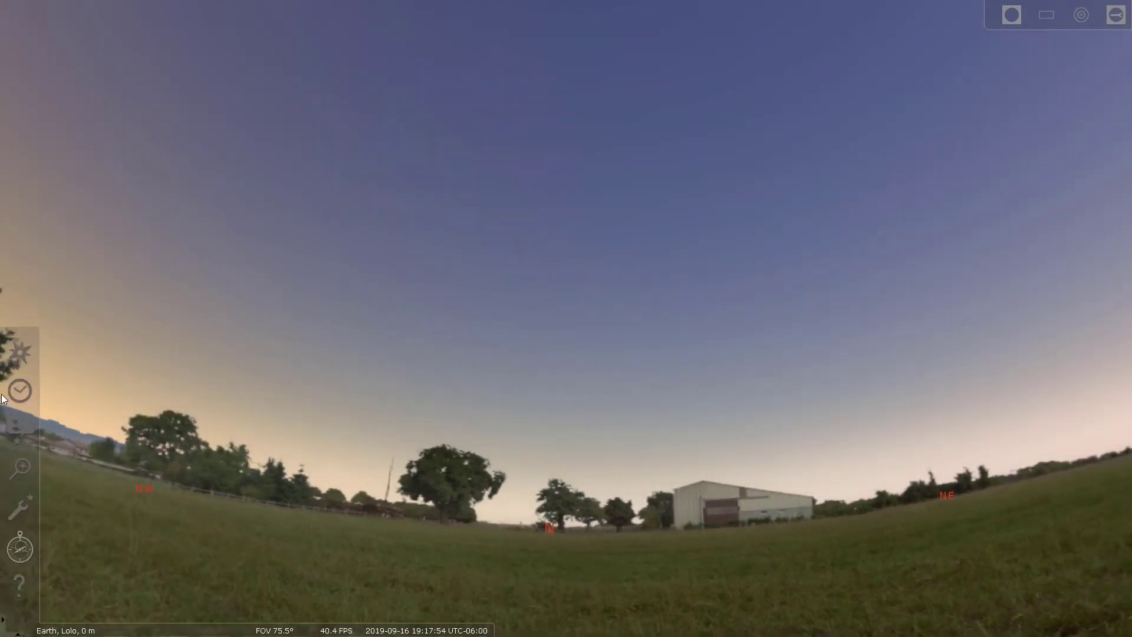
pyautogui.click(17, 357)
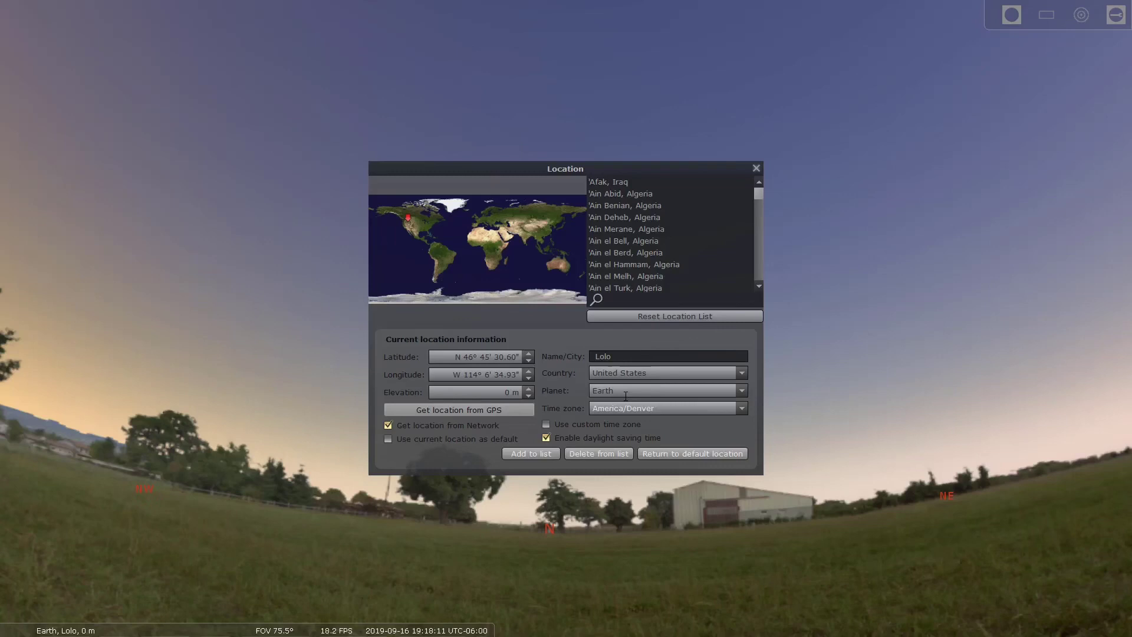
pyautogui.click(757, 169)
# Advance the simulated hour from 19 to 22, making it 22:18 on 2019-09-16.
pyautogui.moveTo(6, 401)
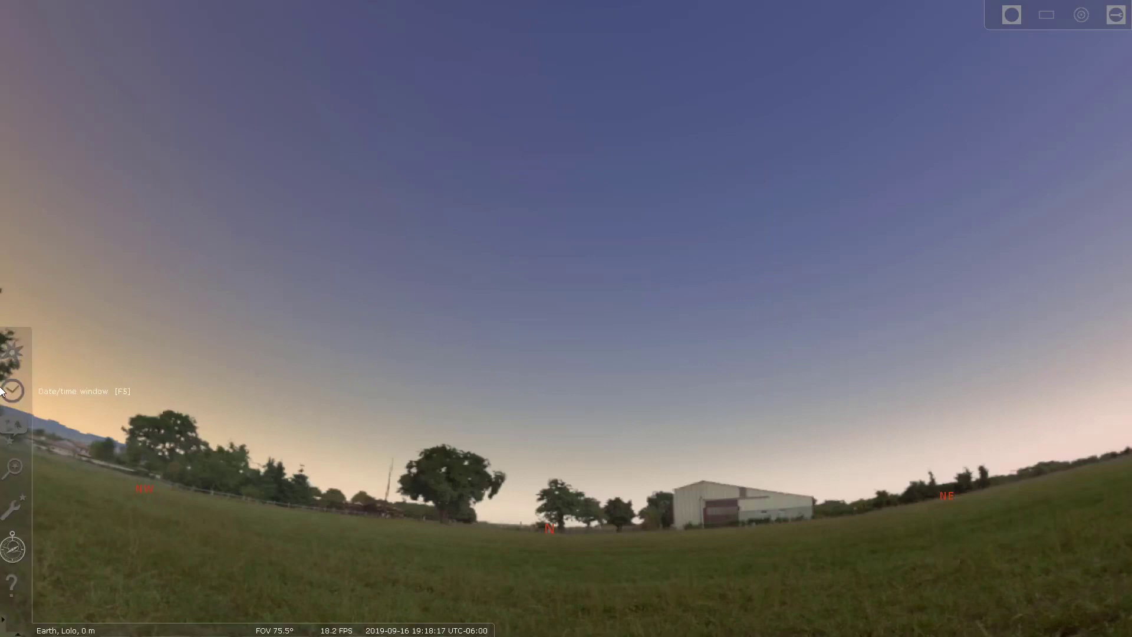
pyautogui.click(14, 394)
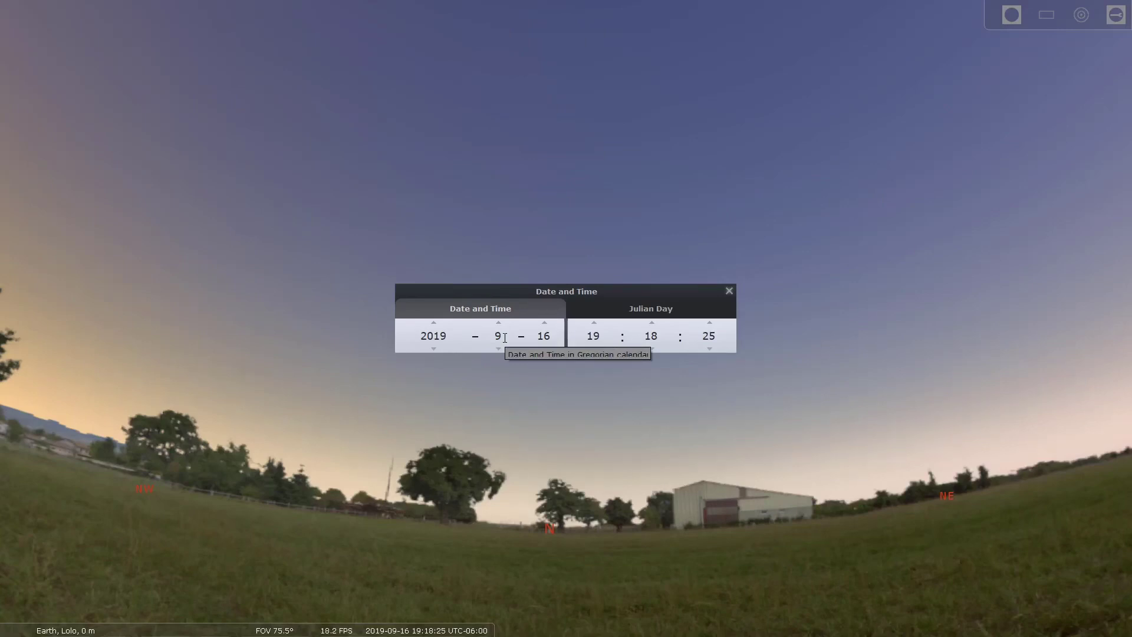
pyautogui.click(593, 323)
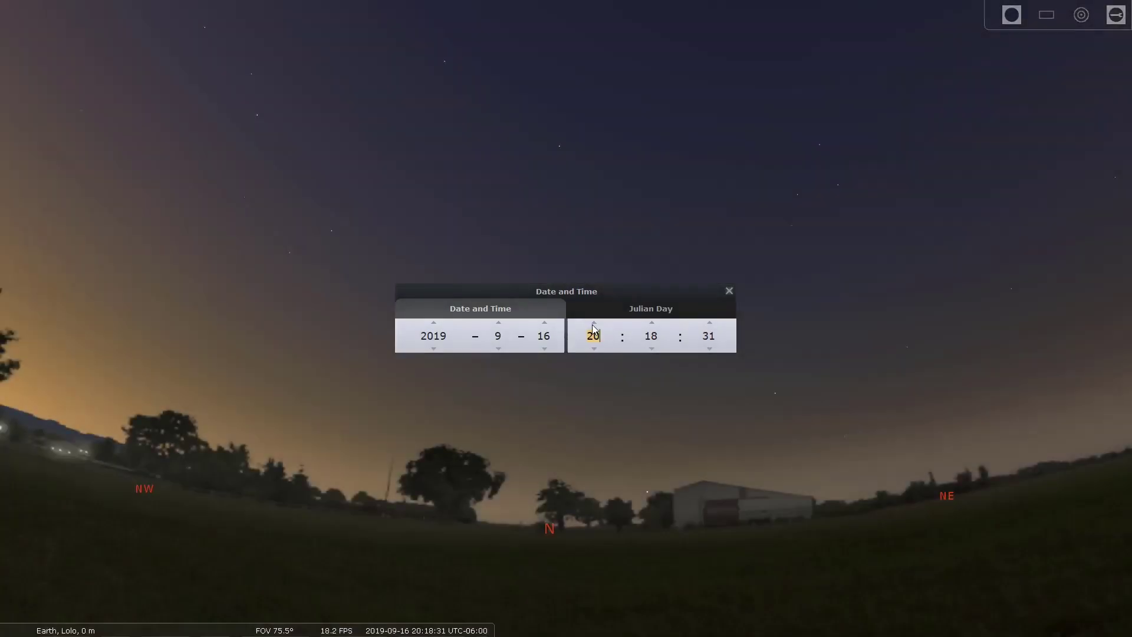
pyautogui.click(593, 323)
pyautogui.click(593, 324)
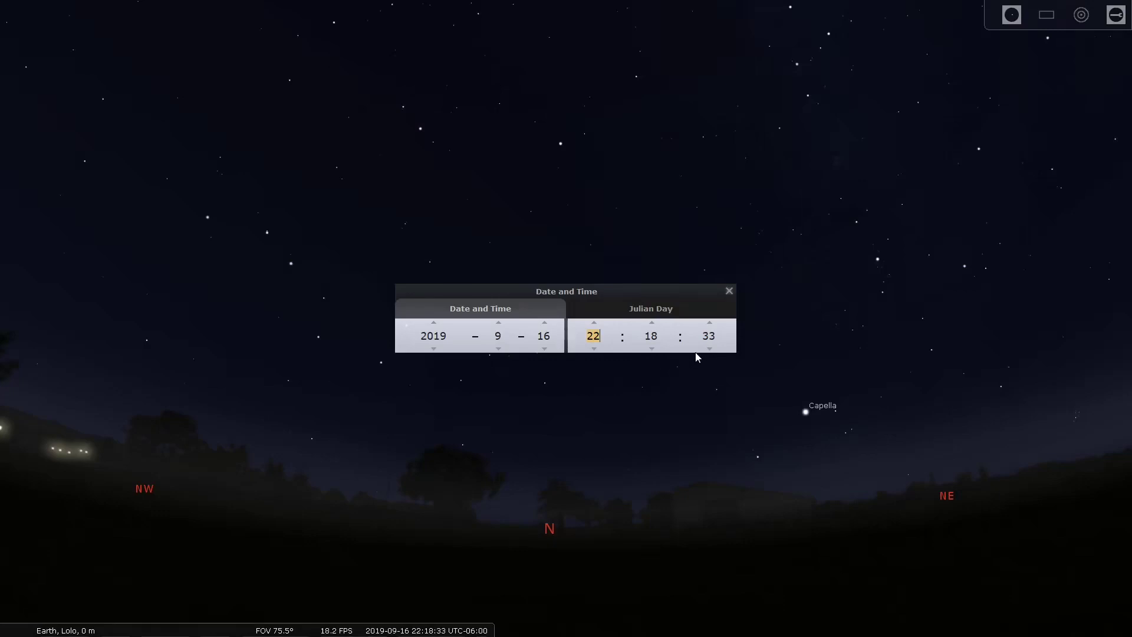
pyautogui.click(730, 291)
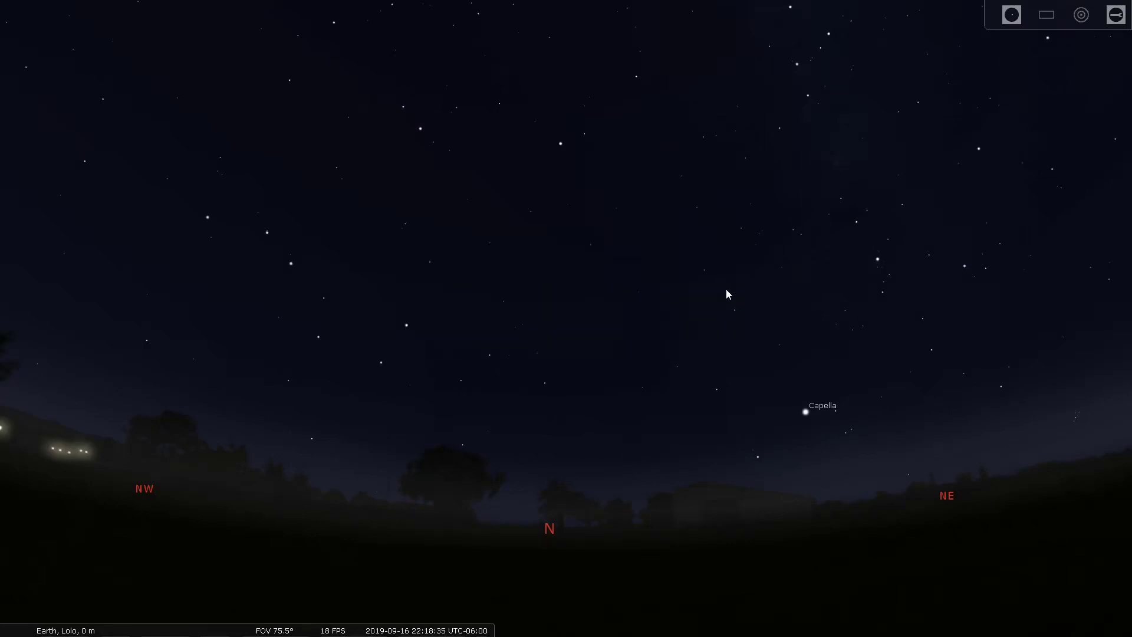
pyautogui.moveTo(639, 387); pyautogui.dragTo(480, 194)
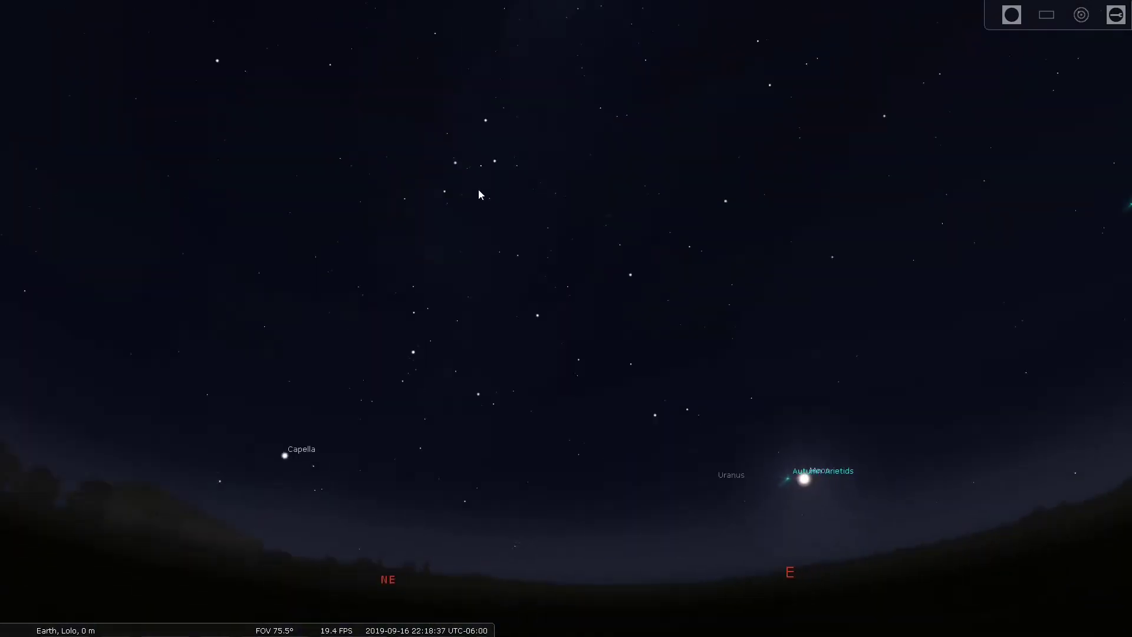
pyautogui.moveTo(770, 319)
pyautogui.mouseDown()
pyautogui.moveTo(576, 285)
pyautogui.moveTo(422, 295)
pyautogui.moveTo(665, 275)
pyautogui.moveTo(430, 283)
pyautogui.moveTo(806, 313)
pyautogui.moveTo(425, 312)
pyautogui.moveTo(690, 330)
pyautogui.mouseUp()
pyautogui.moveTo(329, 317); pyautogui.dragTo(603, 356)
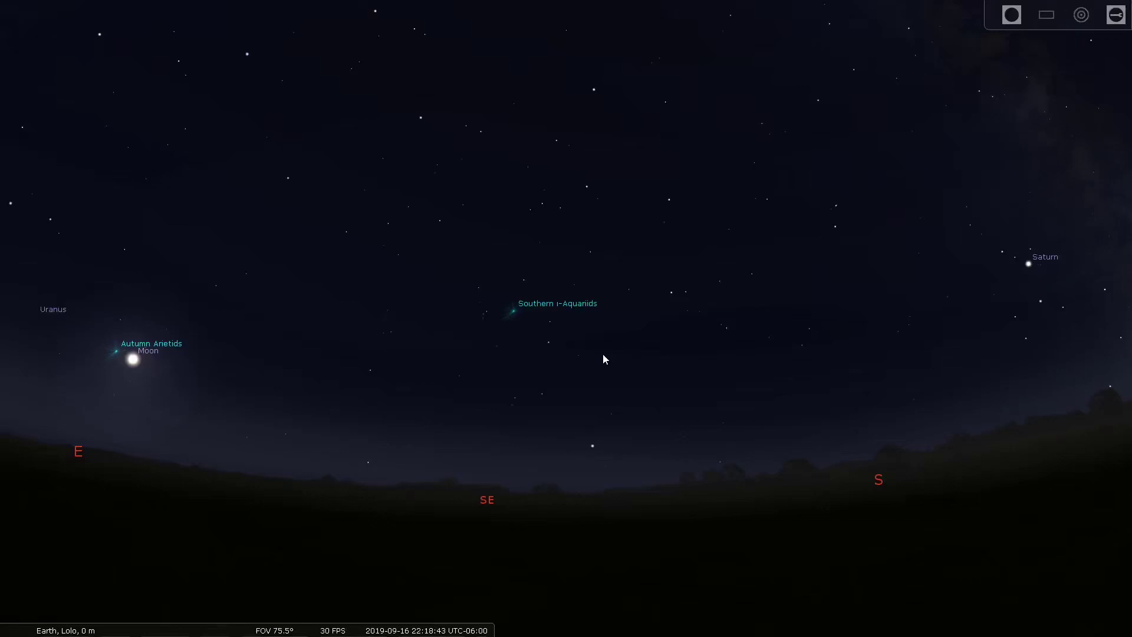
pyautogui.moveTo(308, 298); pyautogui.dragTo(577, 324)
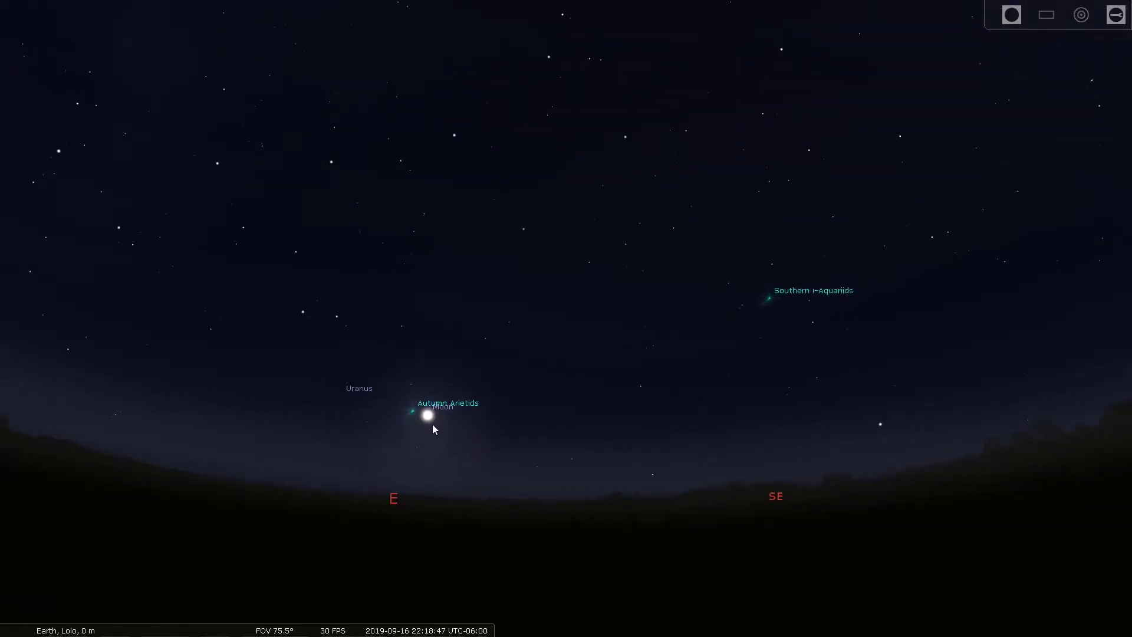
pyautogui.scroll(5, 424, 426)
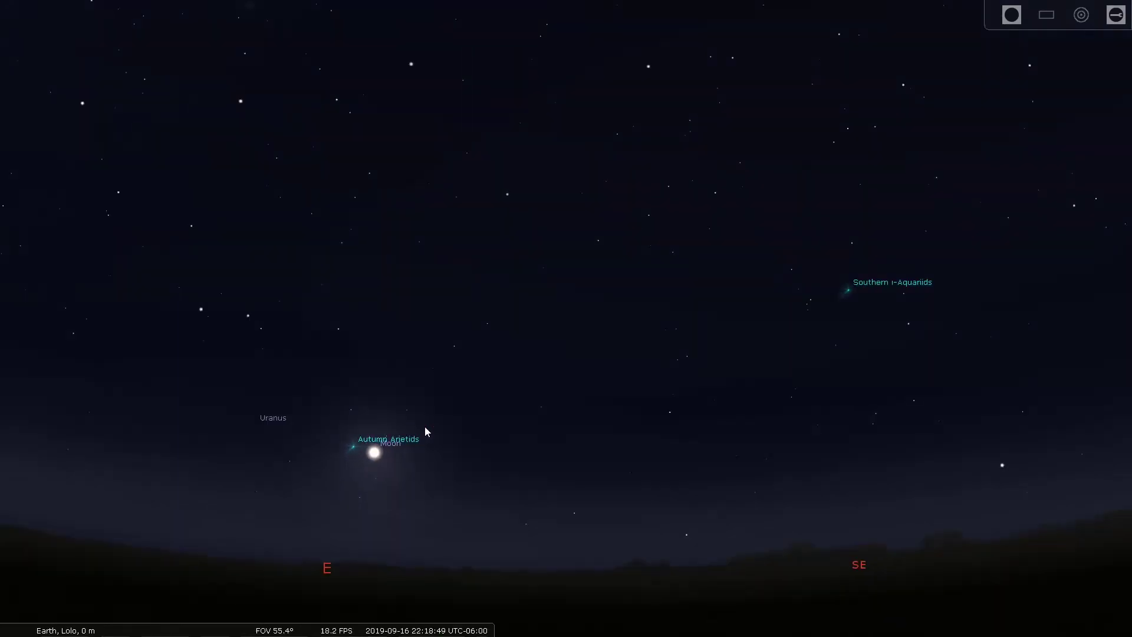
pyautogui.moveTo(441, 325); pyautogui.dragTo(508, 197)
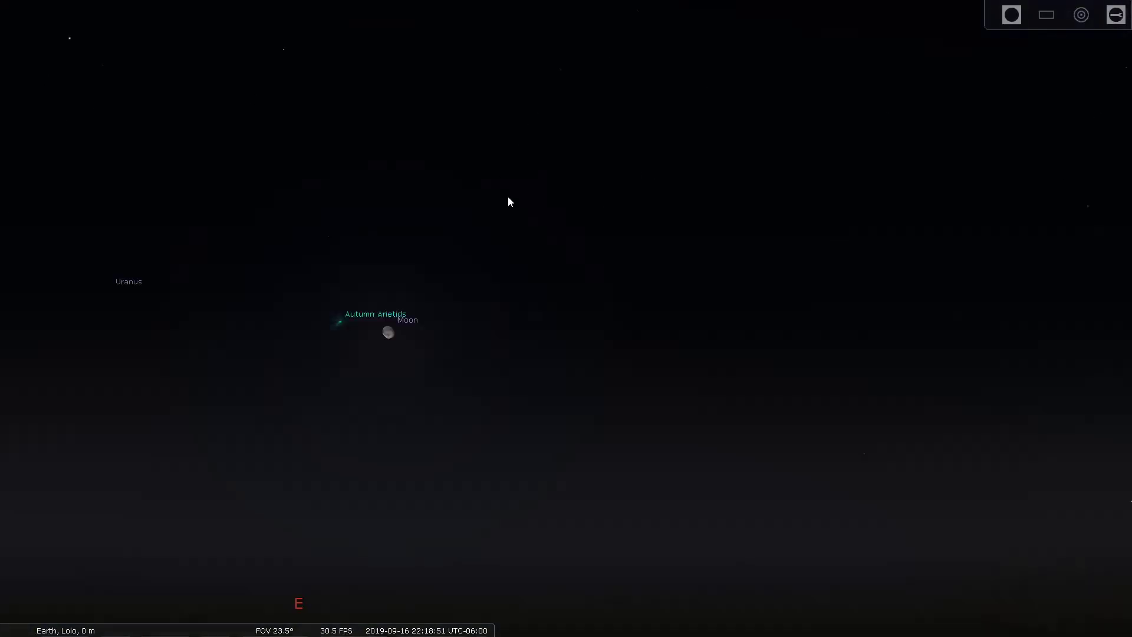
pyautogui.scroll(-2, 281, 263)
pyautogui.scroll(-4, 334, 276)
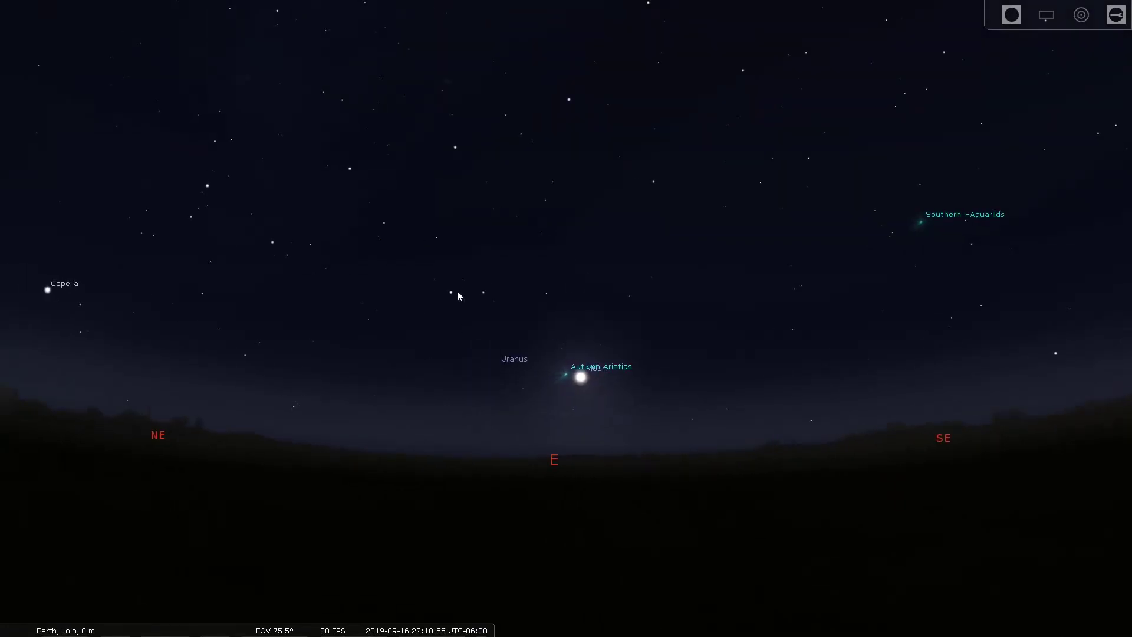
pyautogui.moveTo(459, 294); pyautogui.dragTo(644, 301)
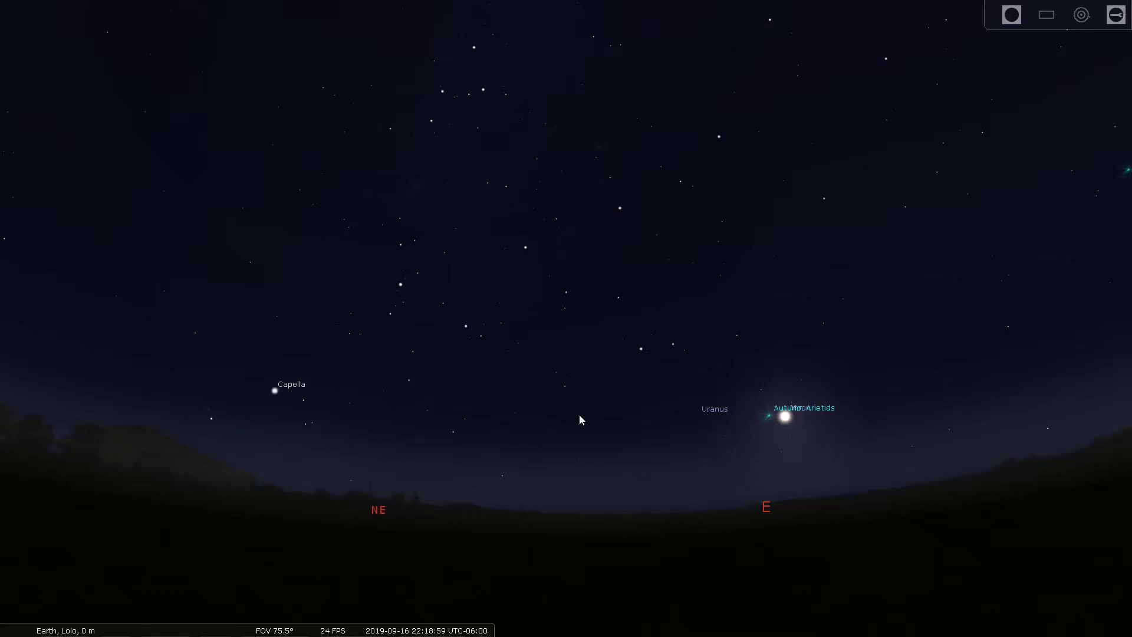
pyautogui.press('Left')
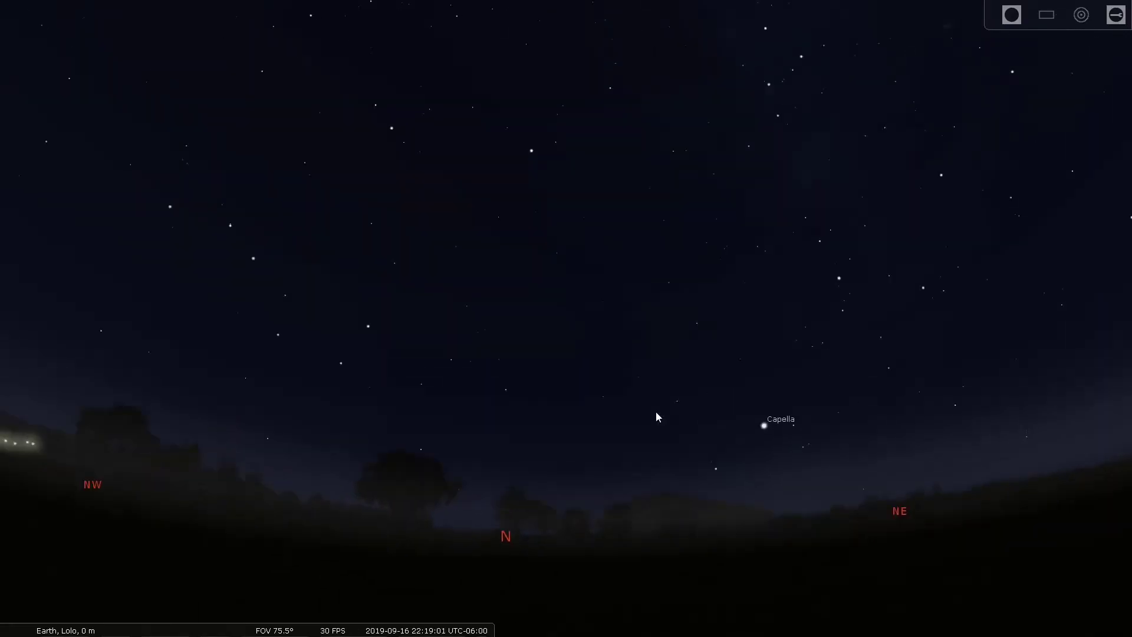
pyautogui.press('Left')
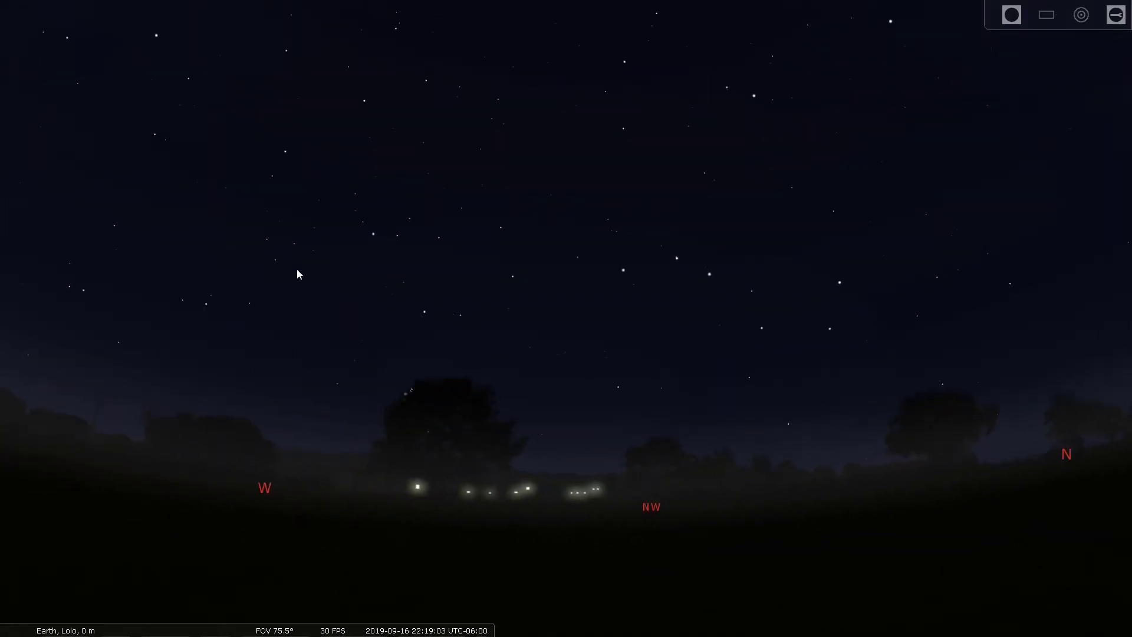
pyautogui.press('Up')
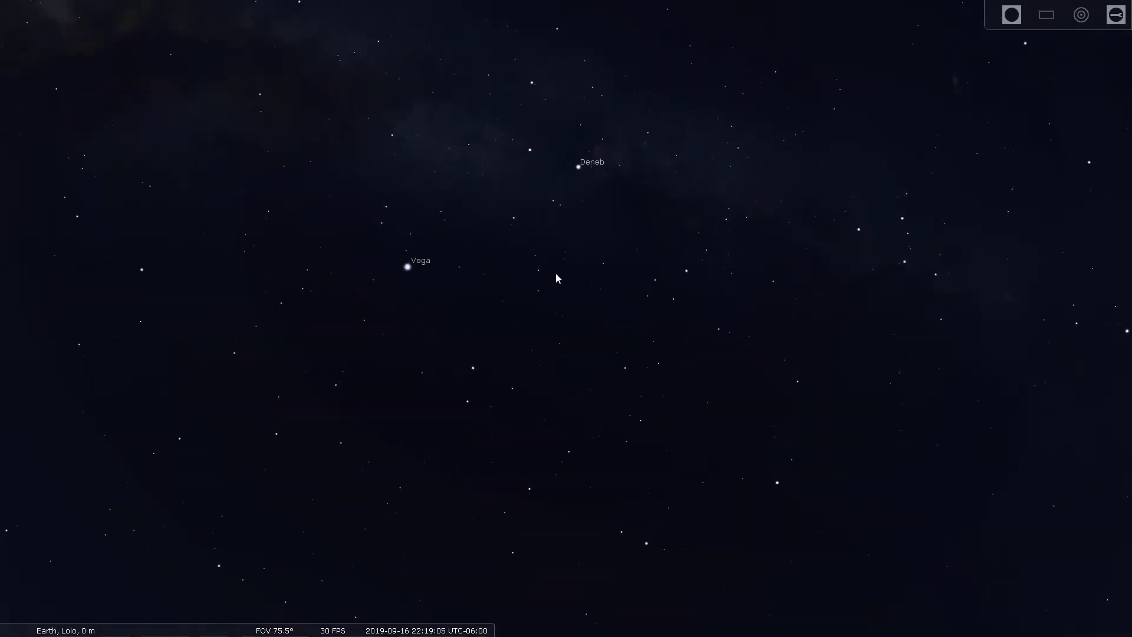
pyautogui.moveTo(592, 373); pyautogui.dragTo(536, 98)
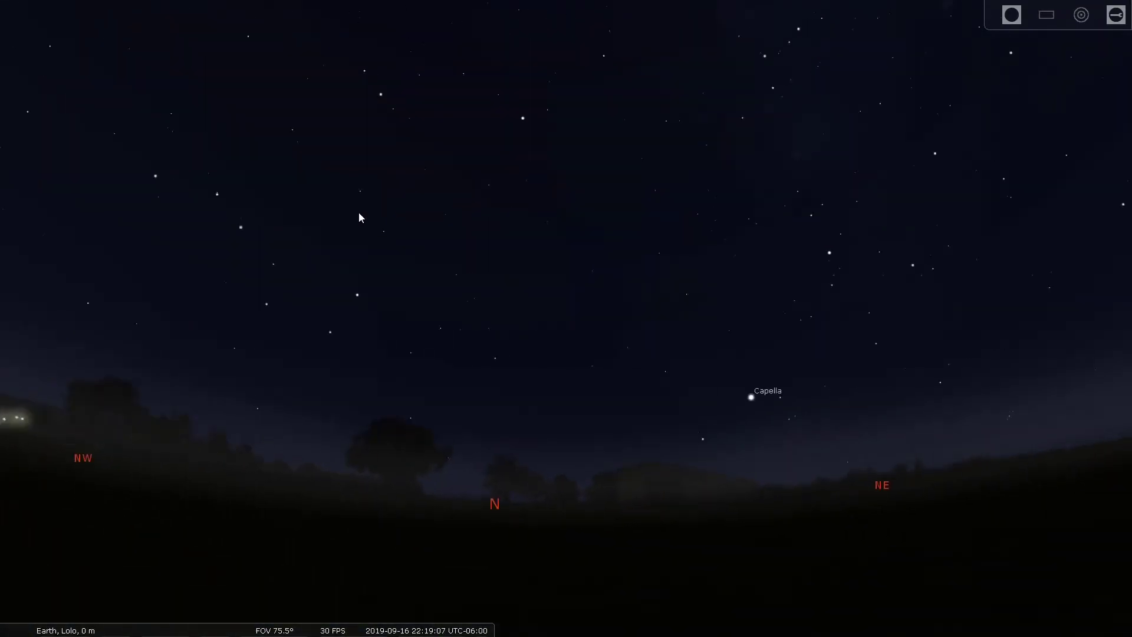
pyautogui.press('Right')
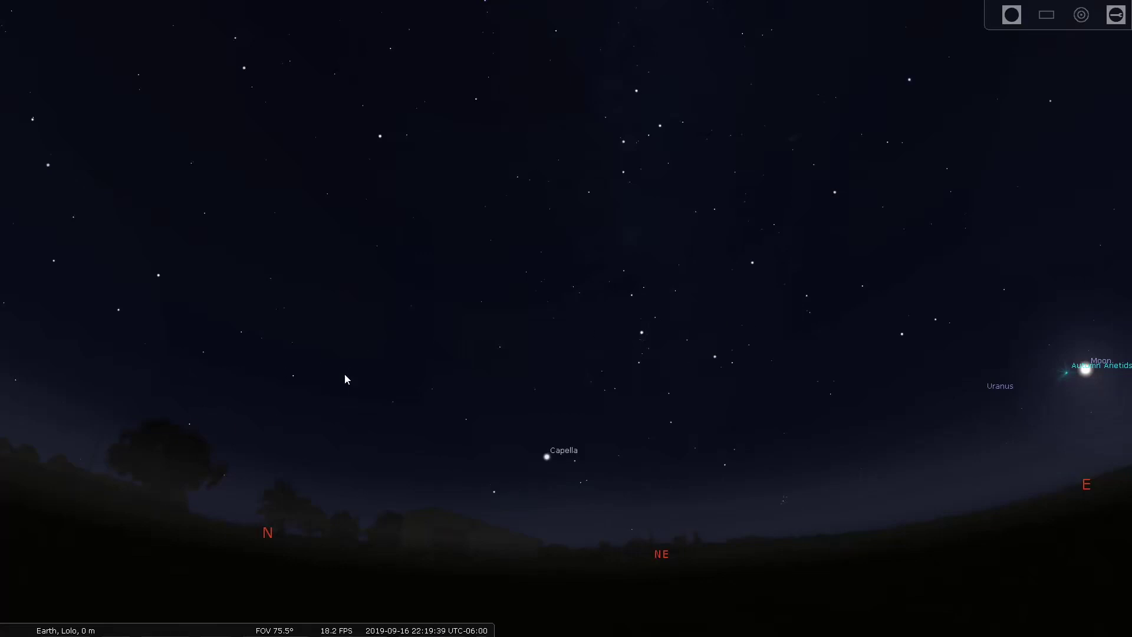
pyautogui.moveTo(2, 372)
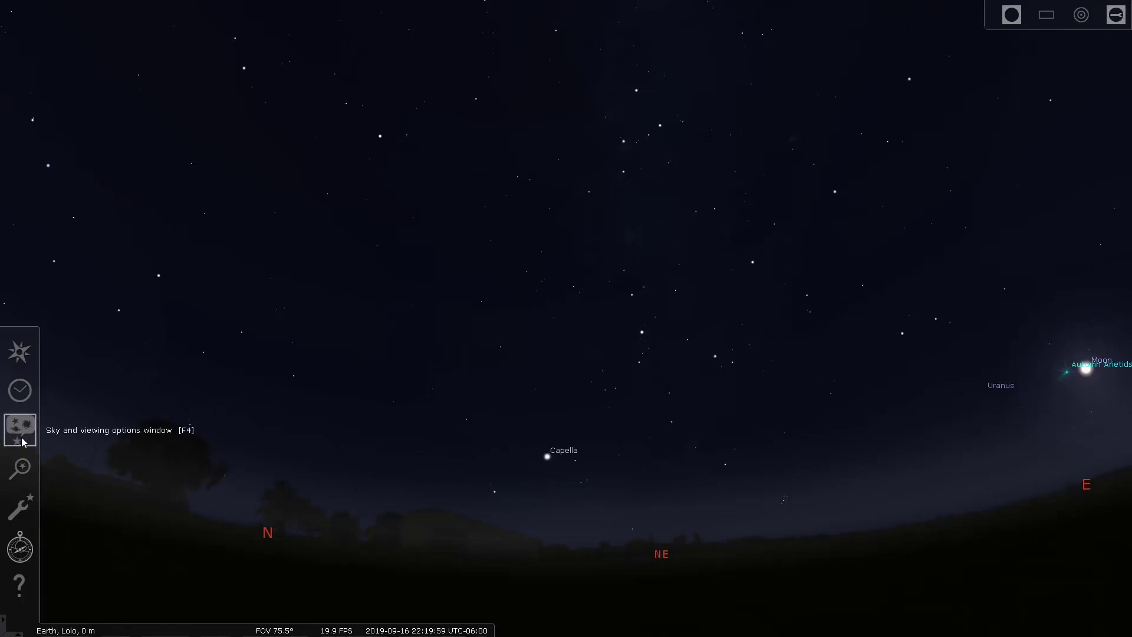
# In the DSO settings, filter by type, toggle Star clusters, and enable labels and markers.
pyautogui.click(23, 440)
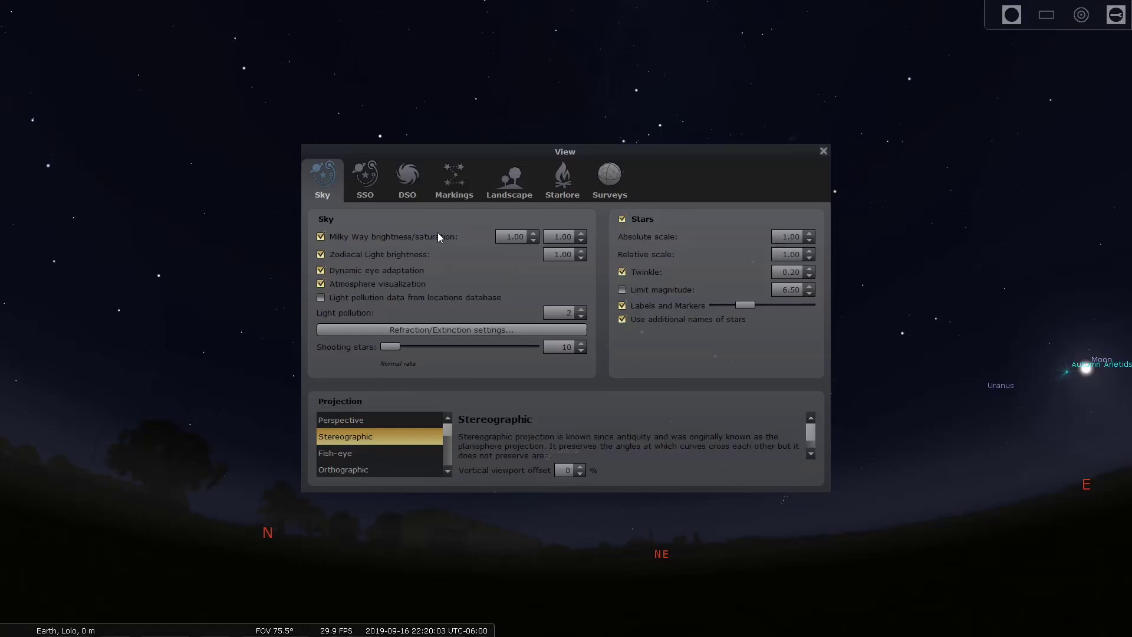
pyautogui.click(413, 178)
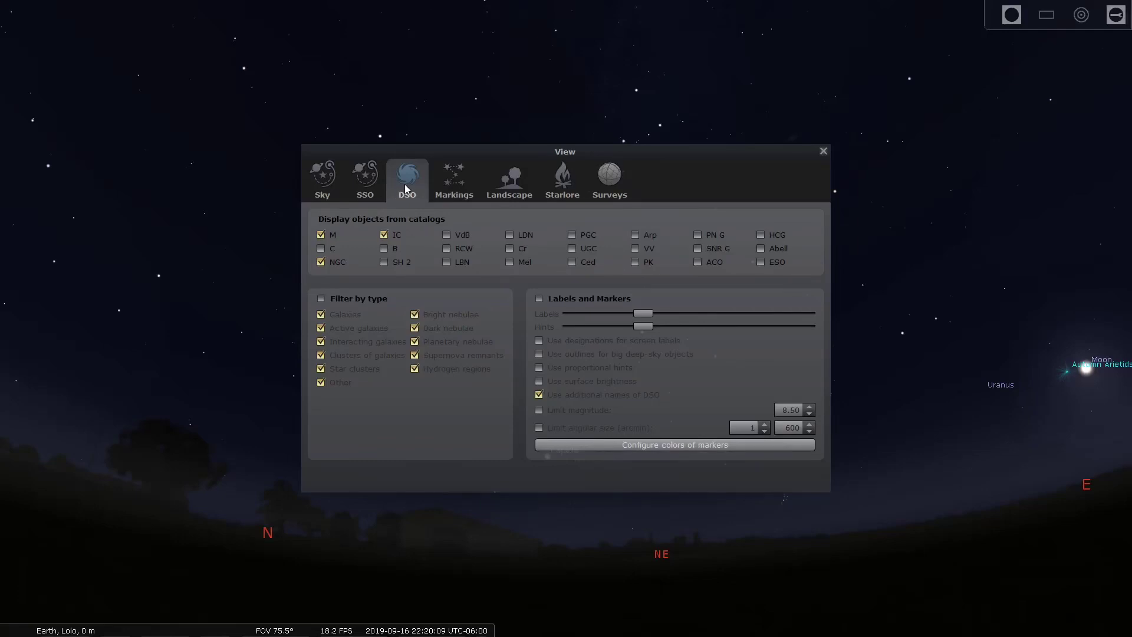
pyautogui.click(320, 299)
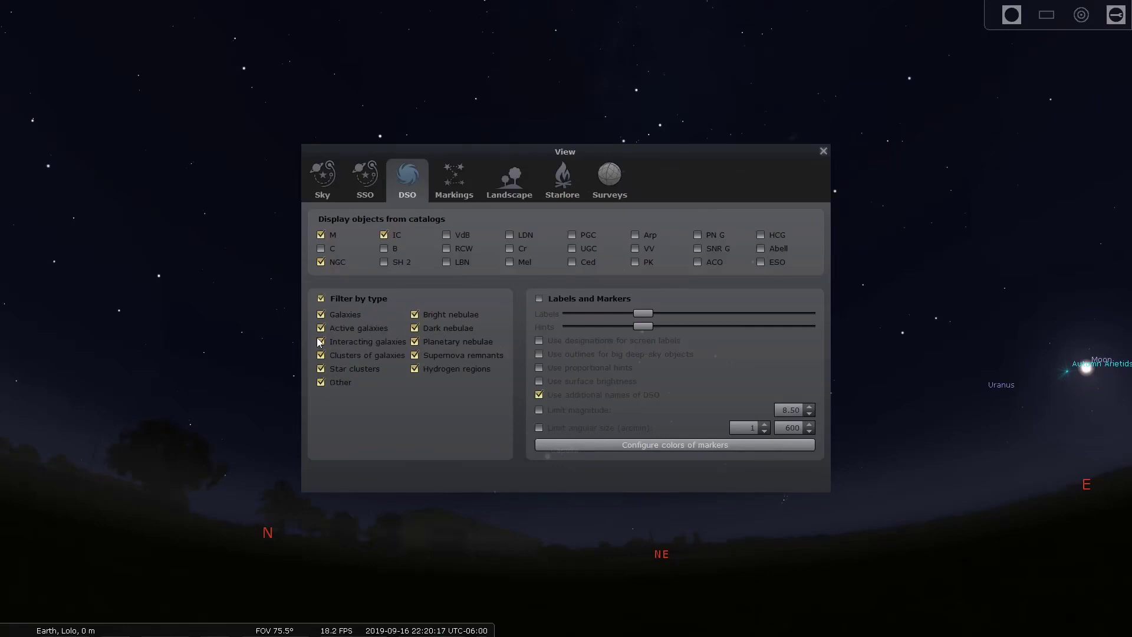
pyautogui.click(321, 369)
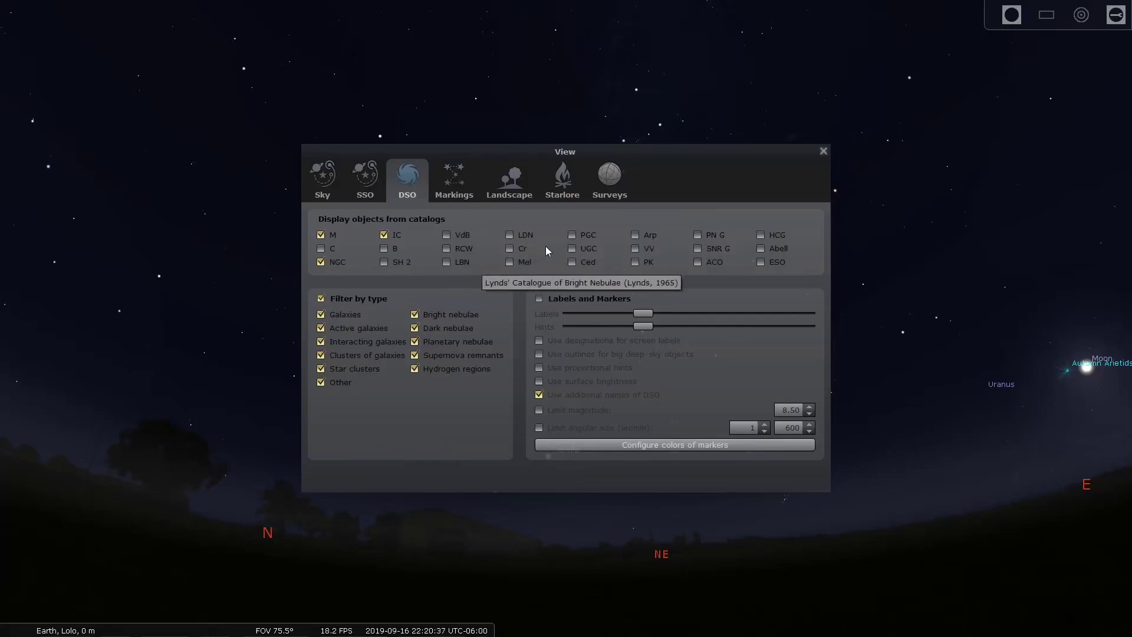
pyautogui.click(539, 299)
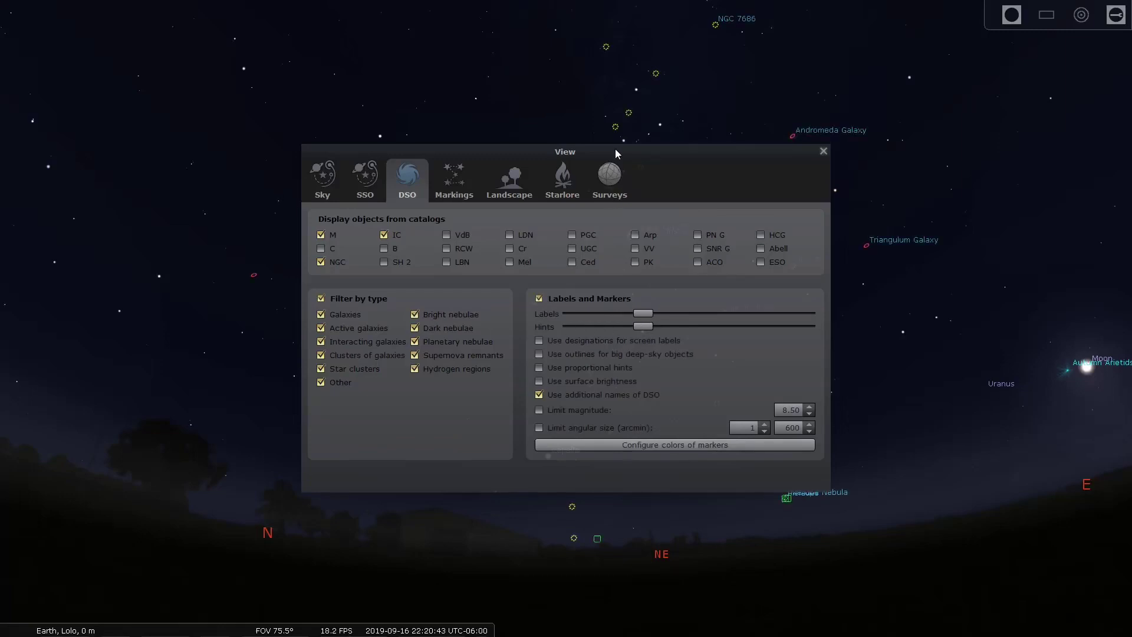
# Raise the deep-sky Labels and Hints sliders and enable the 8.50 magnitude limit.
pyautogui.moveTo(615, 149); pyautogui.dragTo(734, 212)
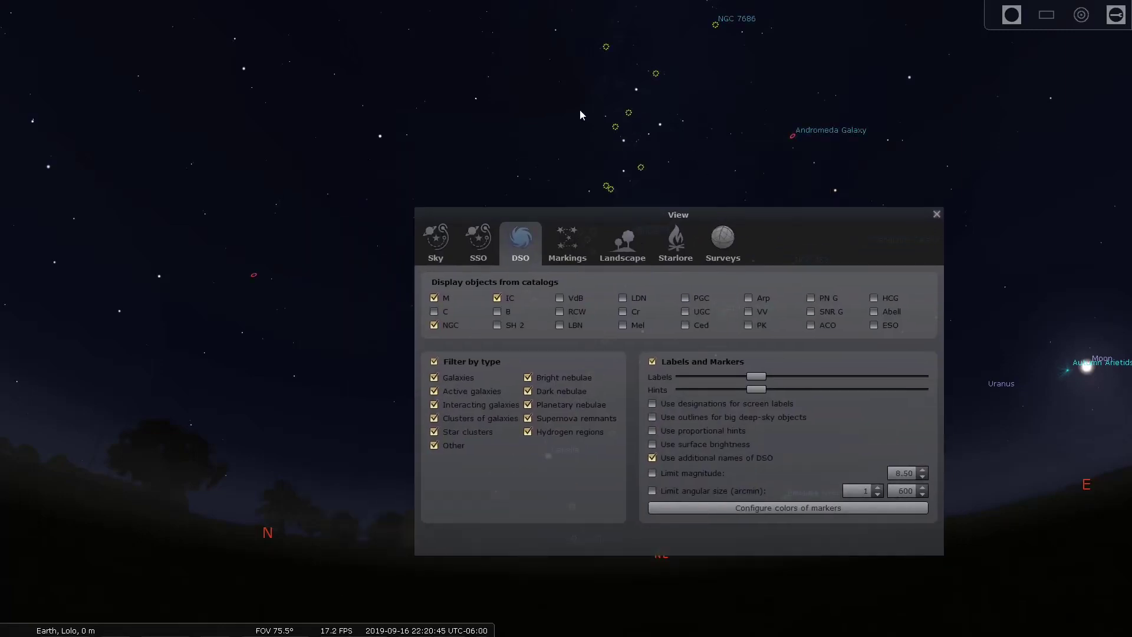
pyautogui.moveTo(669, 121); pyautogui.dragTo(428, 101)
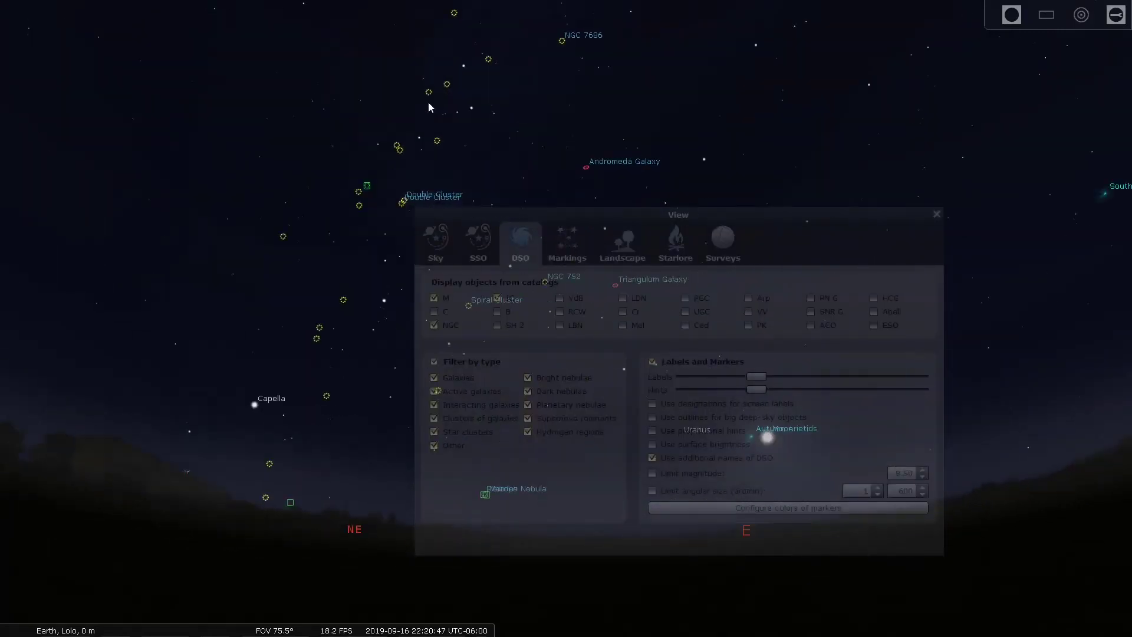
pyautogui.moveTo(670, 126); pyautogui.dragTo(257, 289)
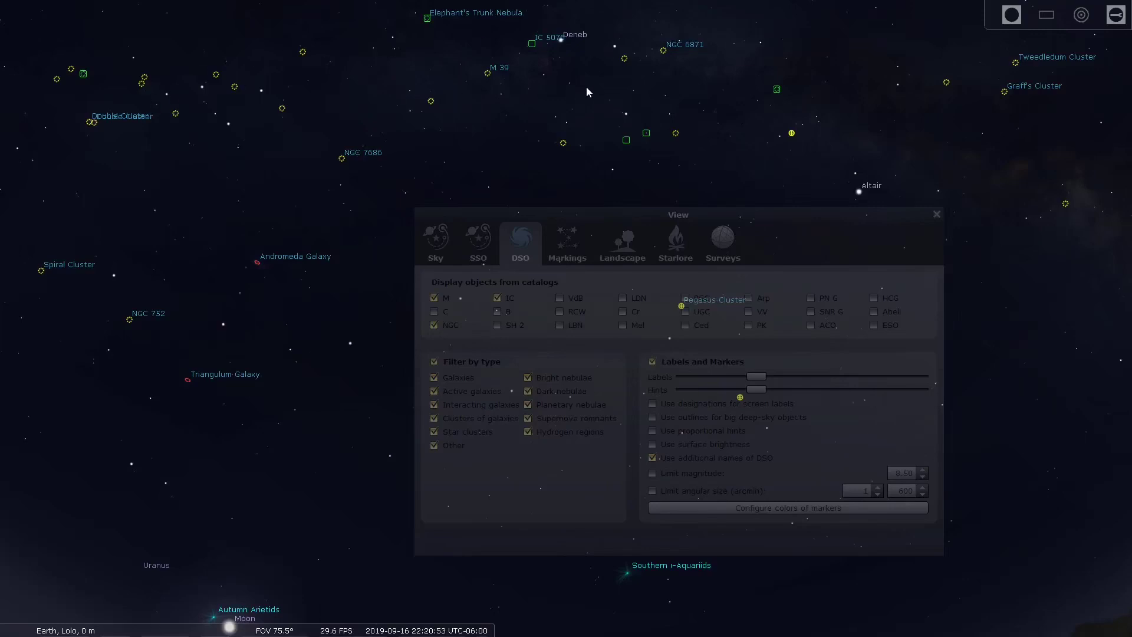
pyautogui.moveTo(465, 126); pyautogui.dragTo(596, 57)
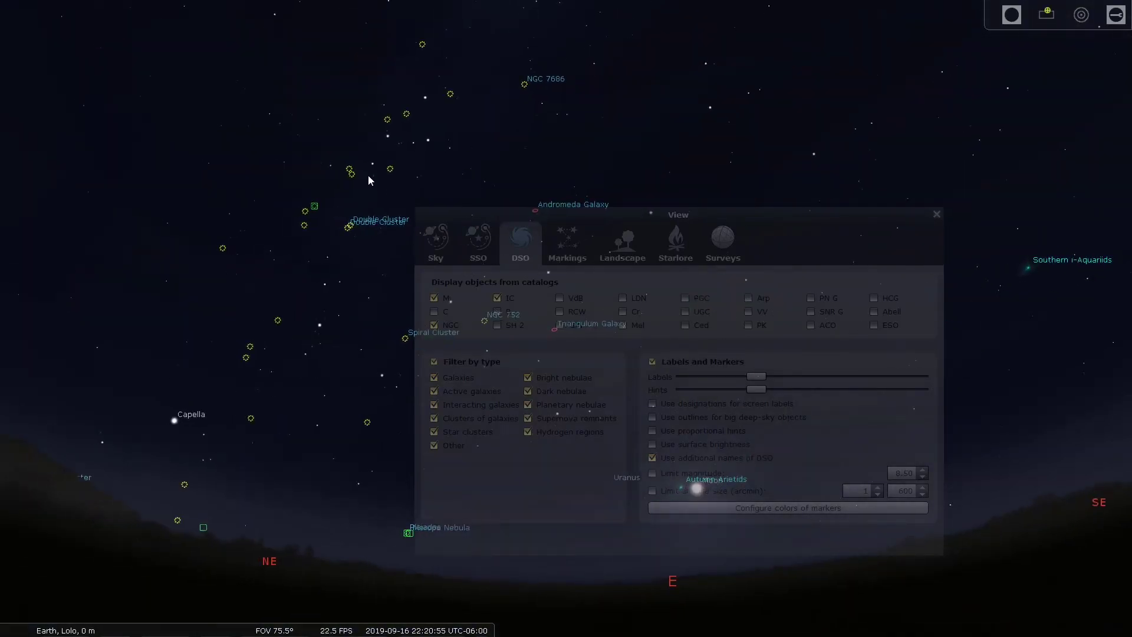
pyautogui.moveTo(627, 217); pyautogui.dragTo(567, 197)
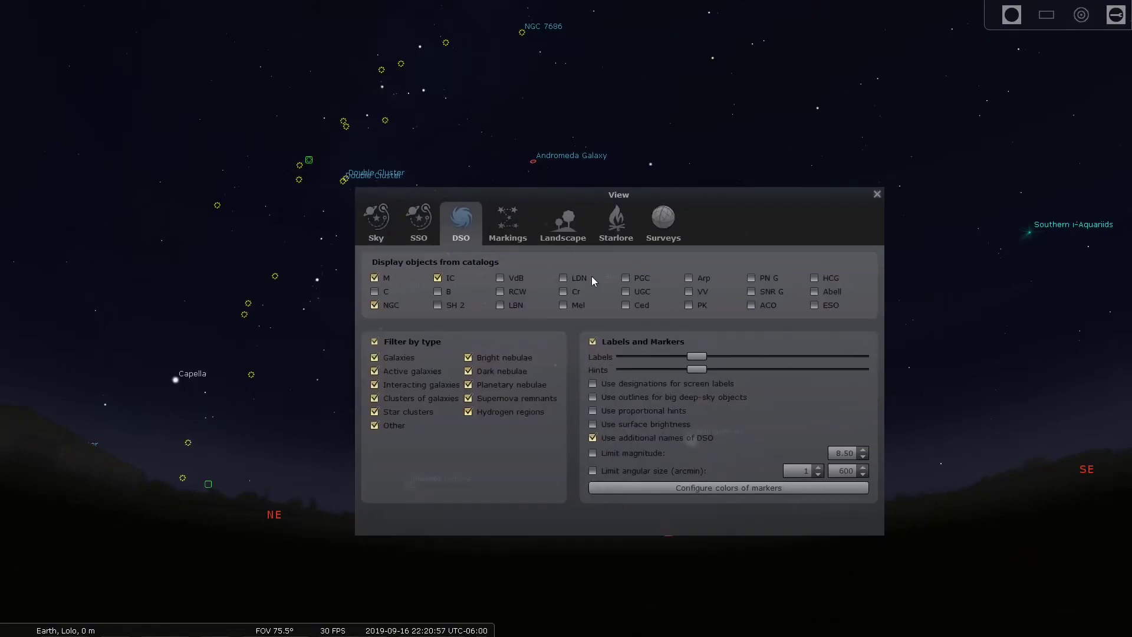
pyautogui.moveTo(696, 357); pyautogui.dragTo(745, 362)
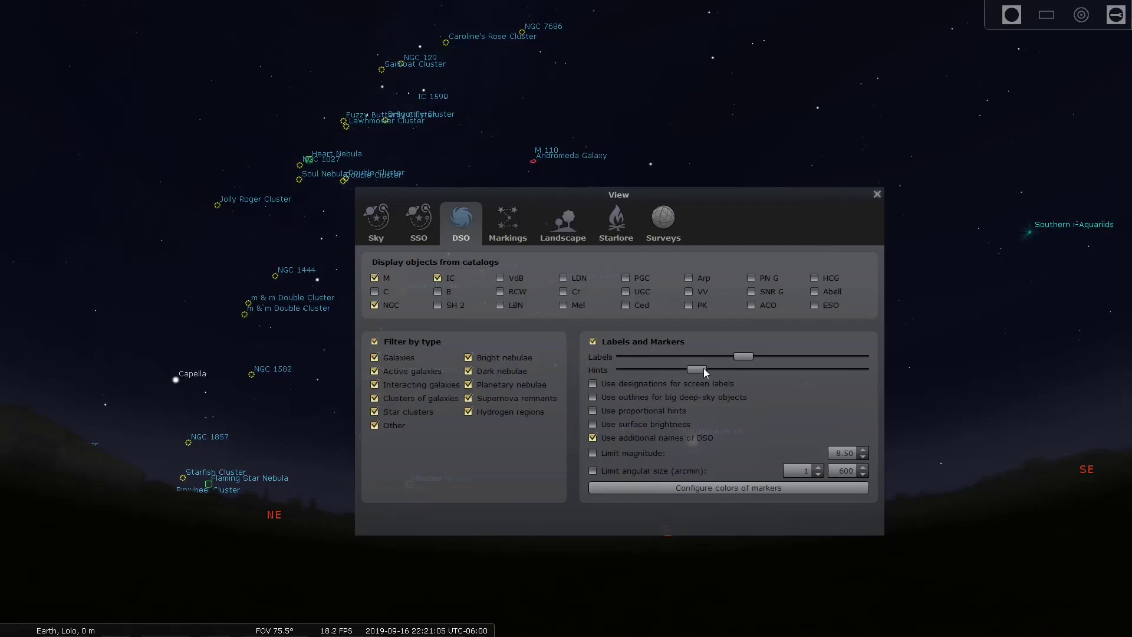
pyautogui.moveTo(702, 368); pyautogui.dragTo(748, 367)
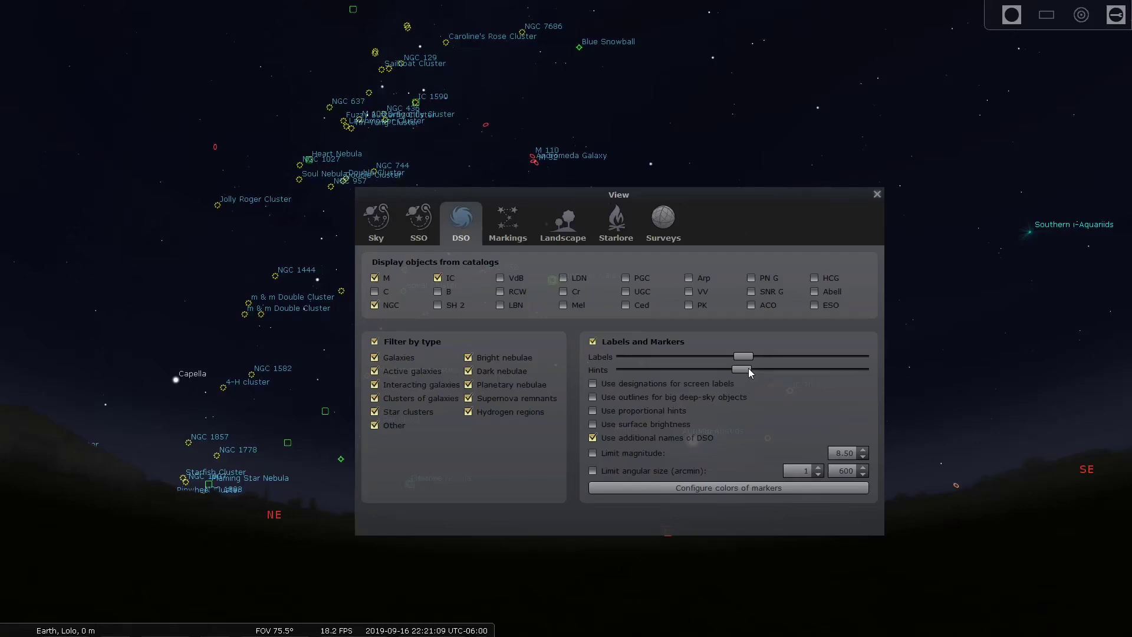
pyautogui.moveTo(749, 368); pyautogui.dragTo(746, 369)
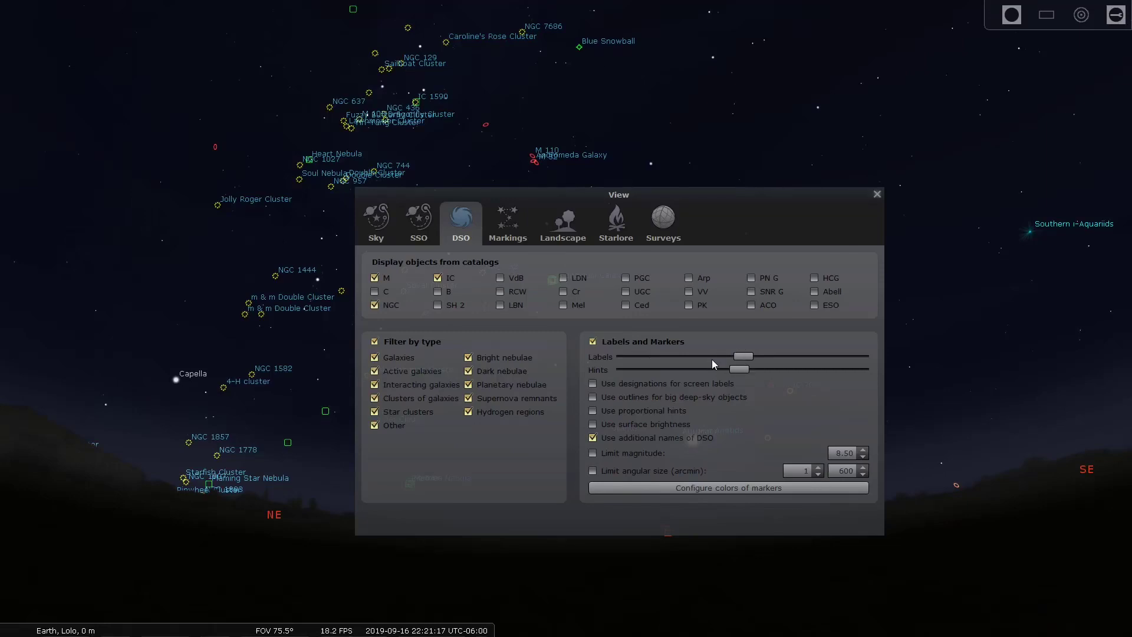
pyautogui.click(592, 453)
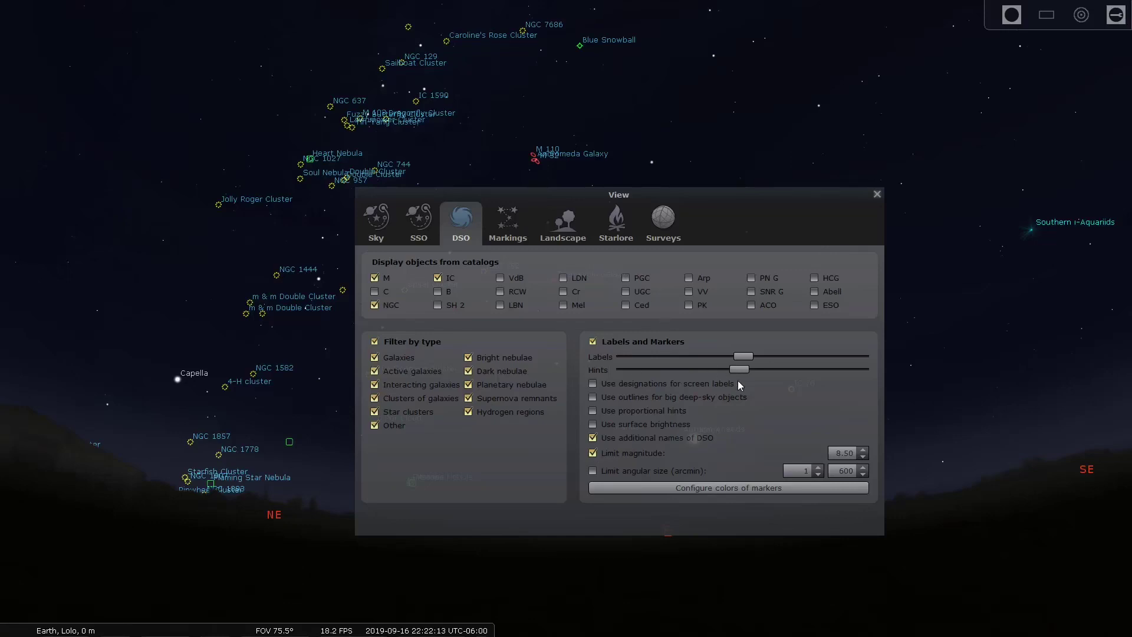
# Set the deep-sky limit magnitude to 6.00.
pyautogui.click(862, 457)
pyautogui.click(862, 457)
pyautogui.click(862, 457)
pyautogui.click(862, 457)
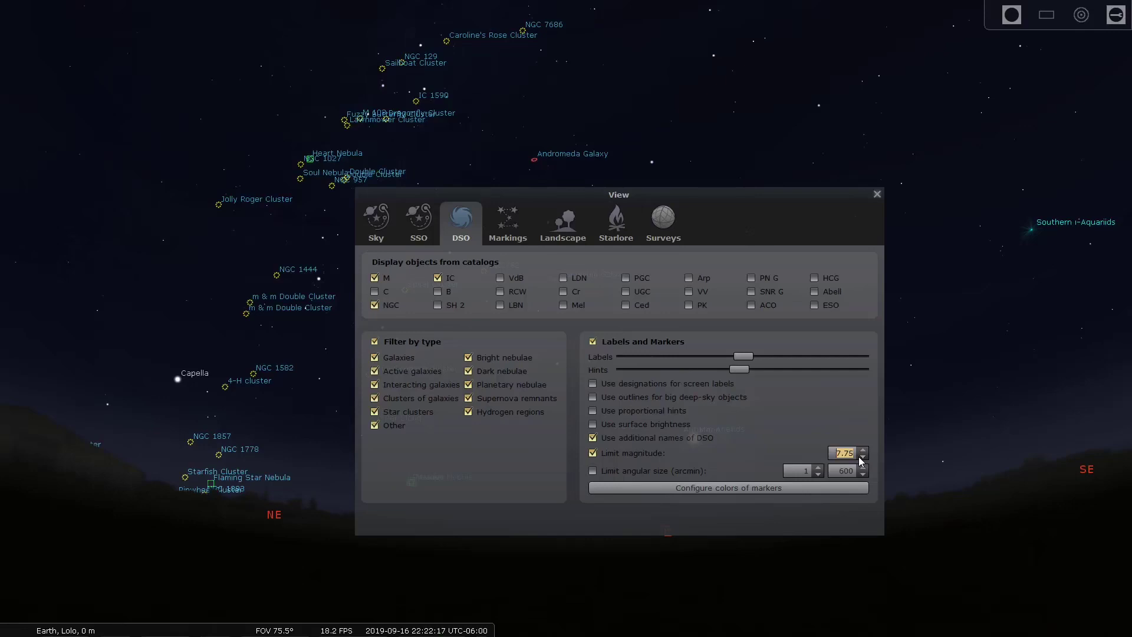
pyautogui.click(862, 457)
pyautogui.click(859, 456)
pyautogui.click(860, 457)
pyautogui.click(860, 457)
pyautogui.click(859, 457)
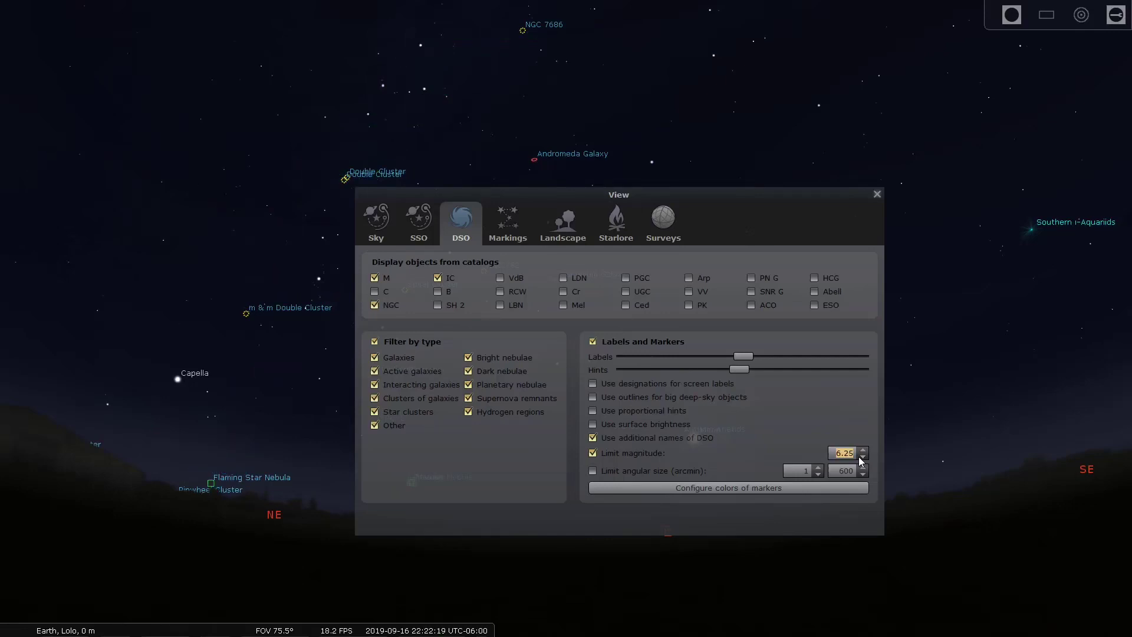
pyautogui.click(863, 451)
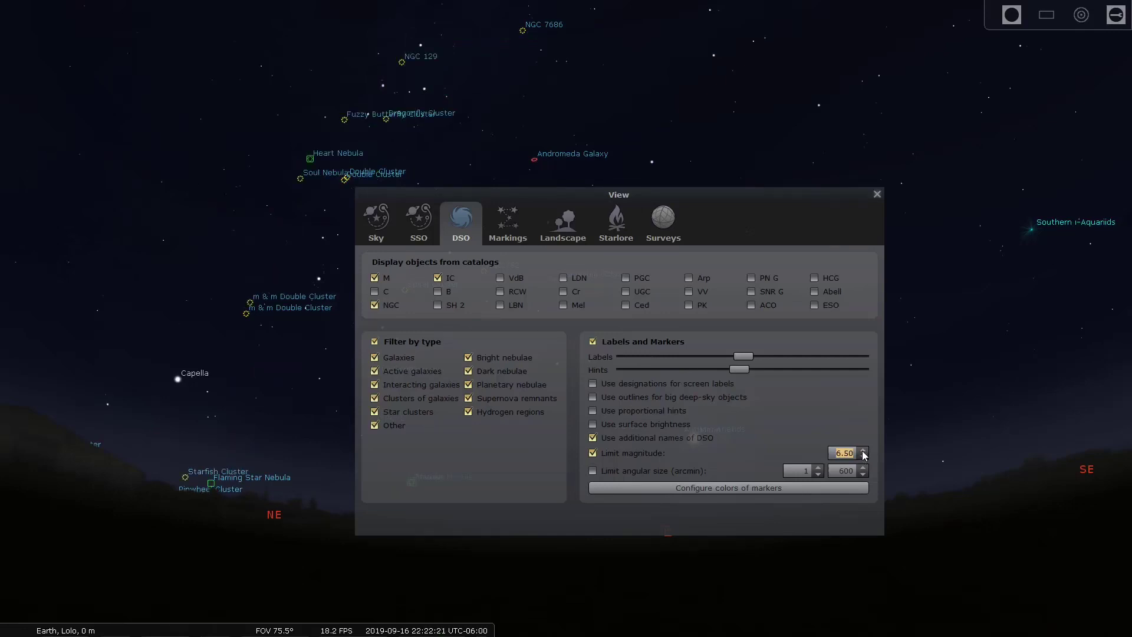
pyautogui.click(862, 450)
pyautogui.click(862, 457)
pyautogui.click(863, 457)
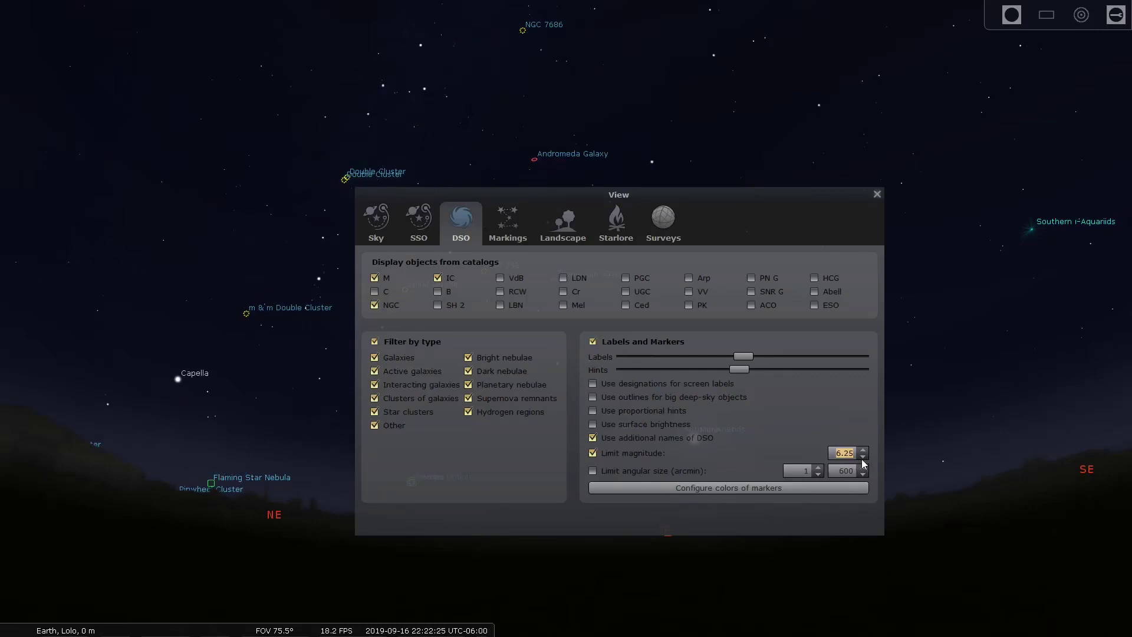
pyautogui.click(863, 457)
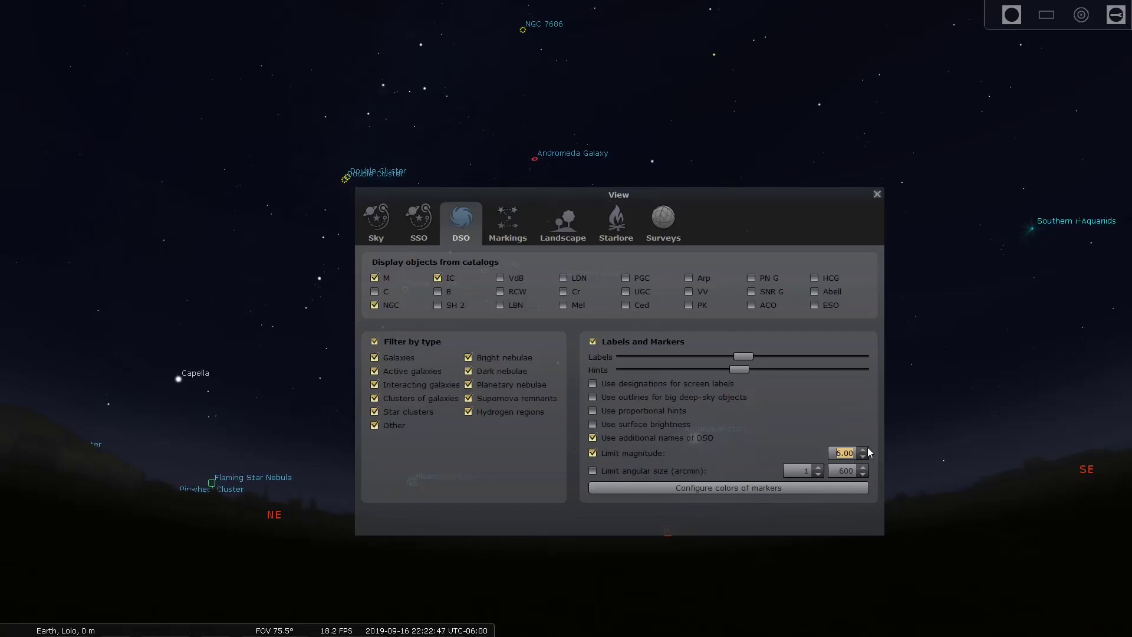
# Increase the deep-sky Hints amount and close the View window.
pyautogui.moveTo(739, 369); pyautogui.dragTo(805, 369)
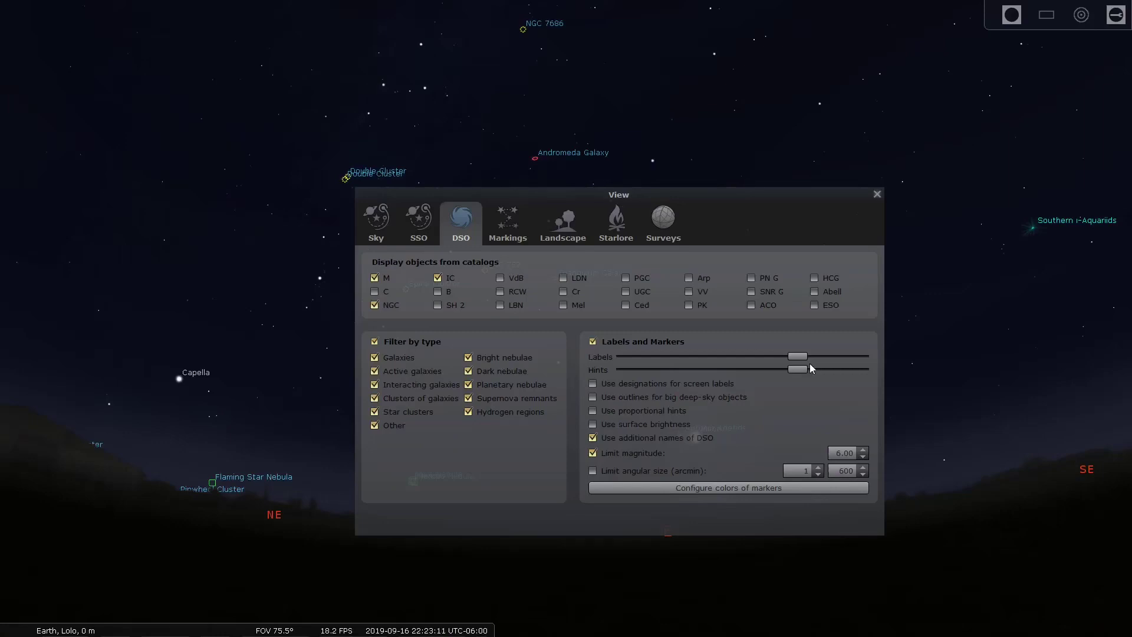
pyautogui.click(877, 194)
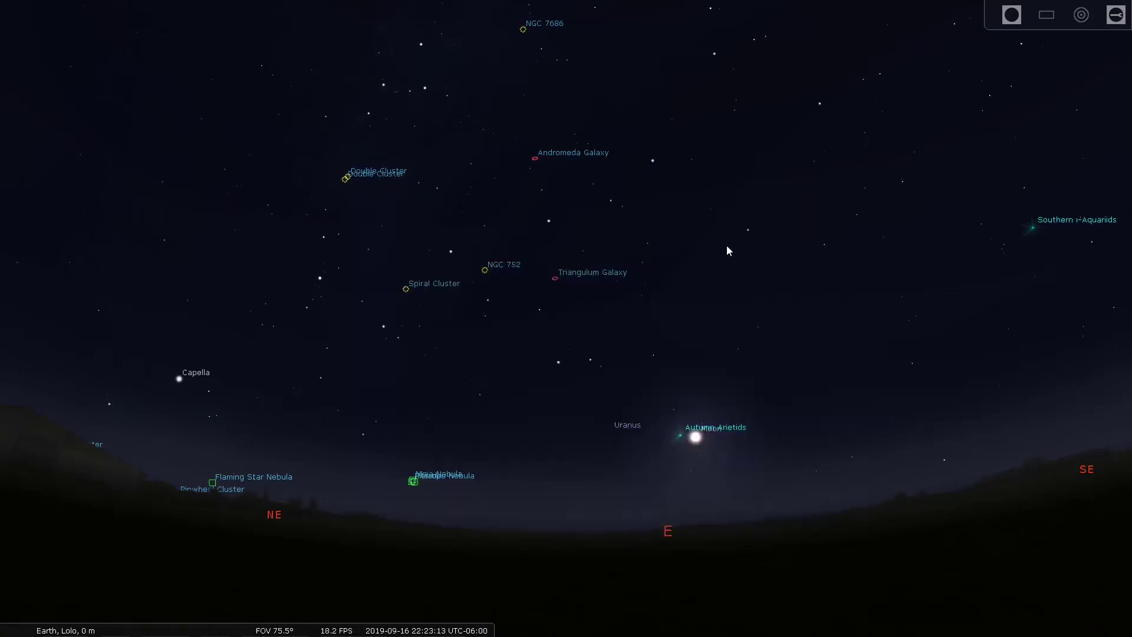
pyautogui.moveTo(727, 245); pyautogui.dragTo(601, 235)
# Pan and zoom from Andromeda to the North America Nebula, then back to Cassiopeia at 23.5°.
pyautogui.scroll(10, 493, 296)
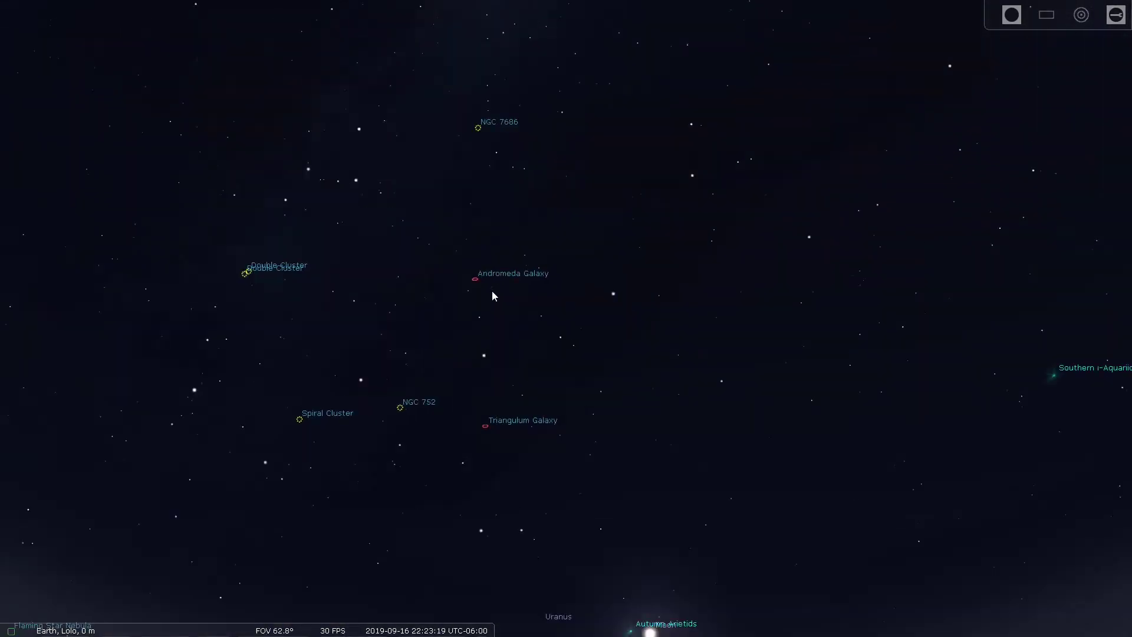
pyautogui.press('Left')
pyautogui.press('Up')
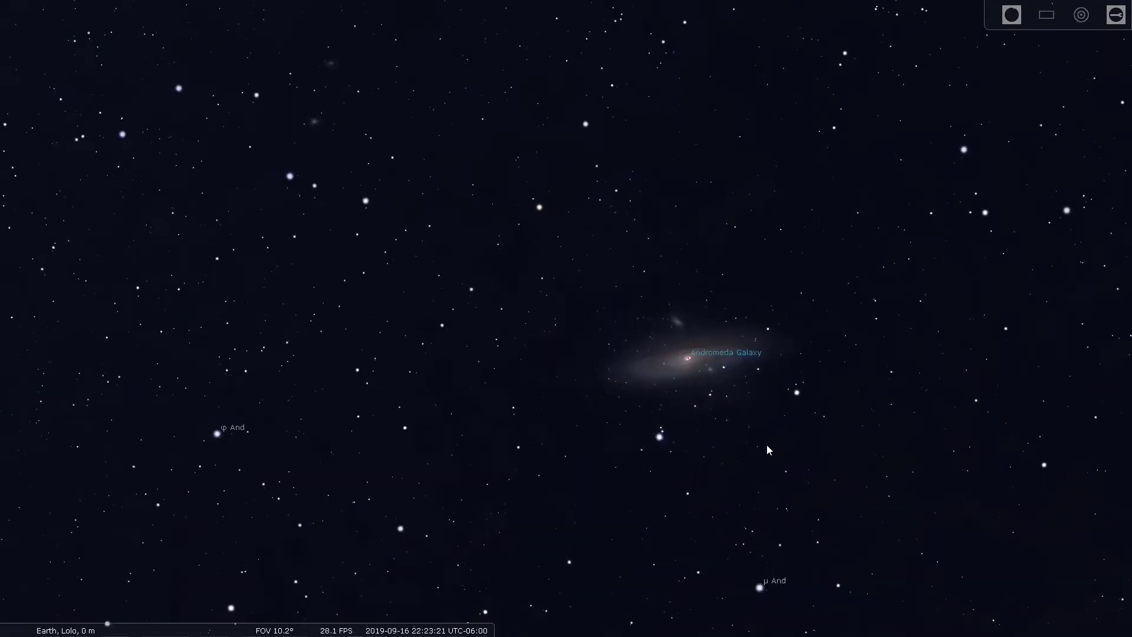
pyautogui.scroll(-5, 538, 295)
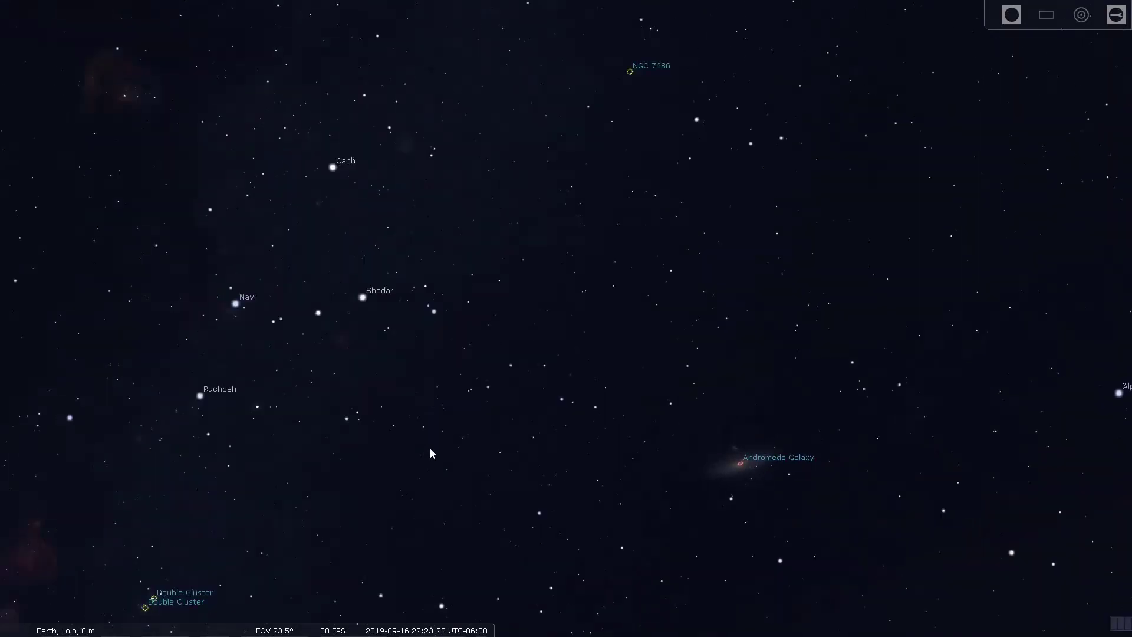
pyautogui.press('Up')
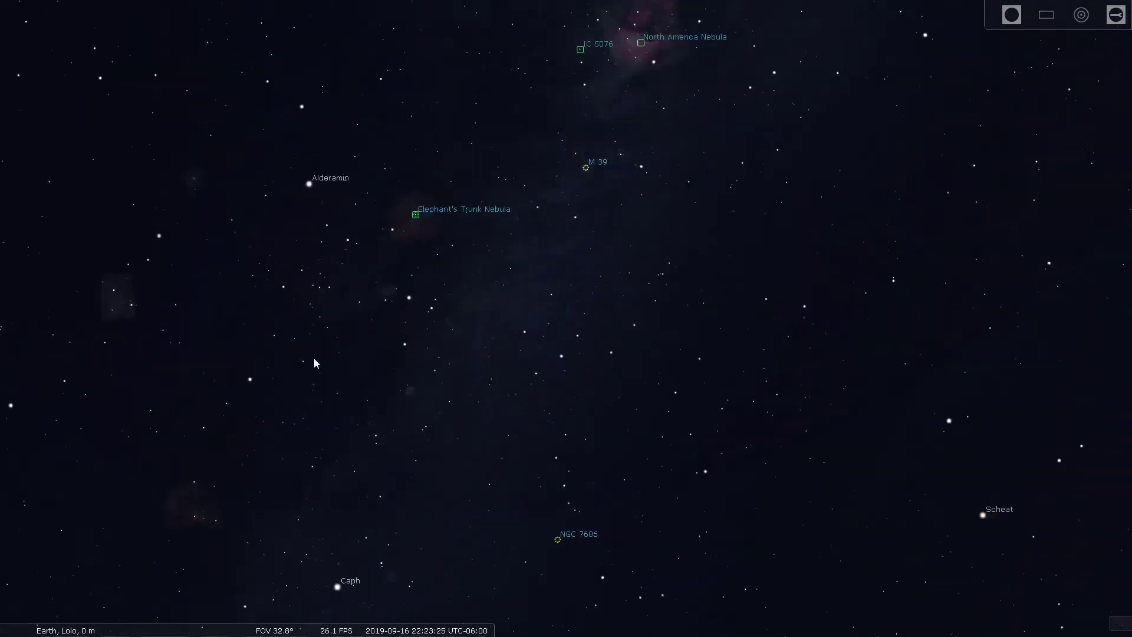
pyautogui.scroll(2, 668, 184)
pyautogui.scroll(3, 669, 188)
pyautogui.moveTo(762, 185); pyautogui.dragTo(522, 451)
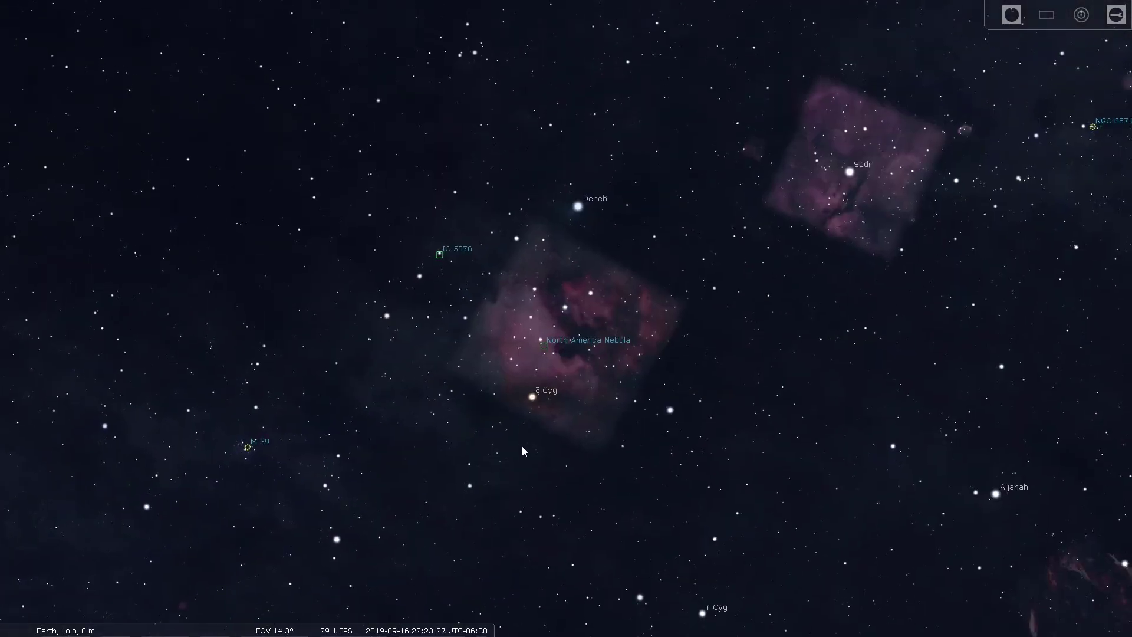
pyautogui.press('Down')
pyautogui.scroll(4, 591, 241)
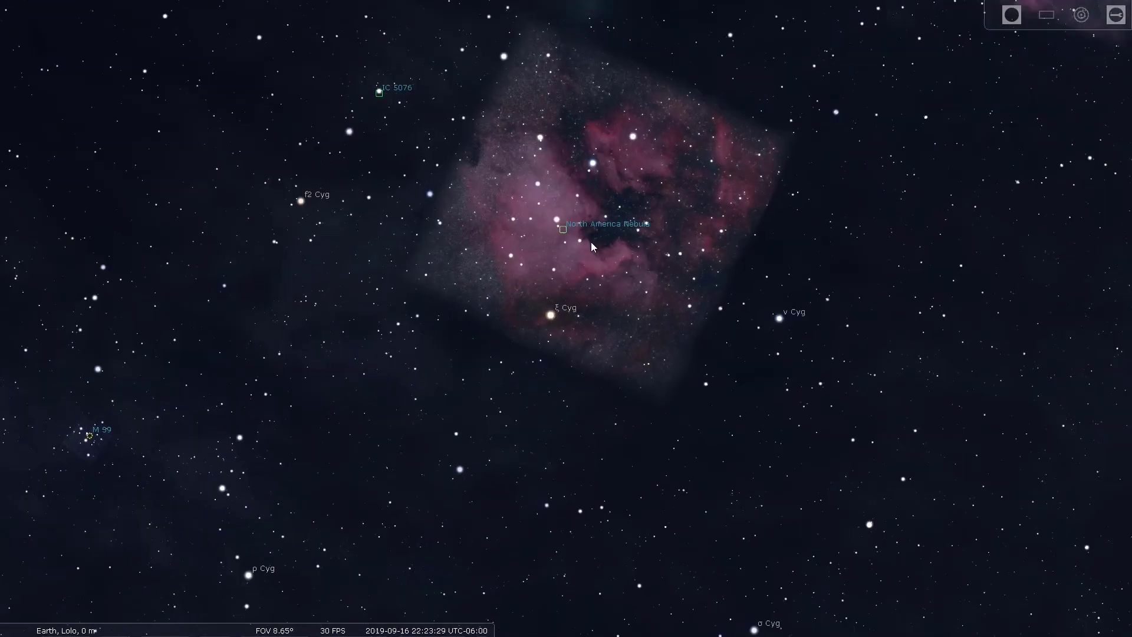
pyautogui.scroll(-4, 547, 301)
pyautogui.press('Down')
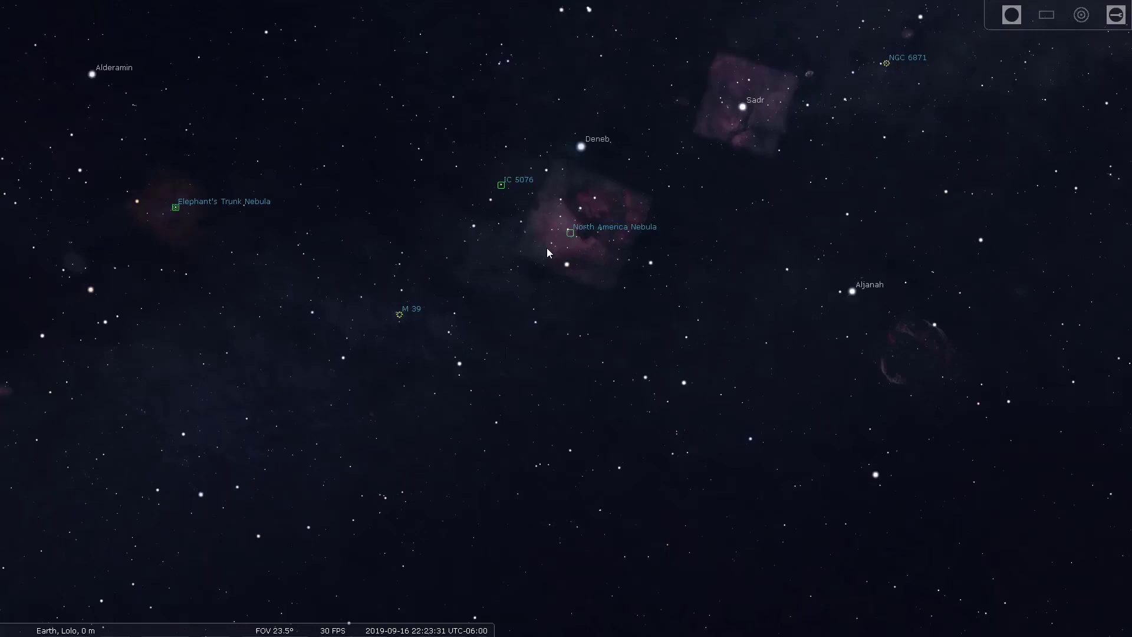
pyautogui.press('Down')
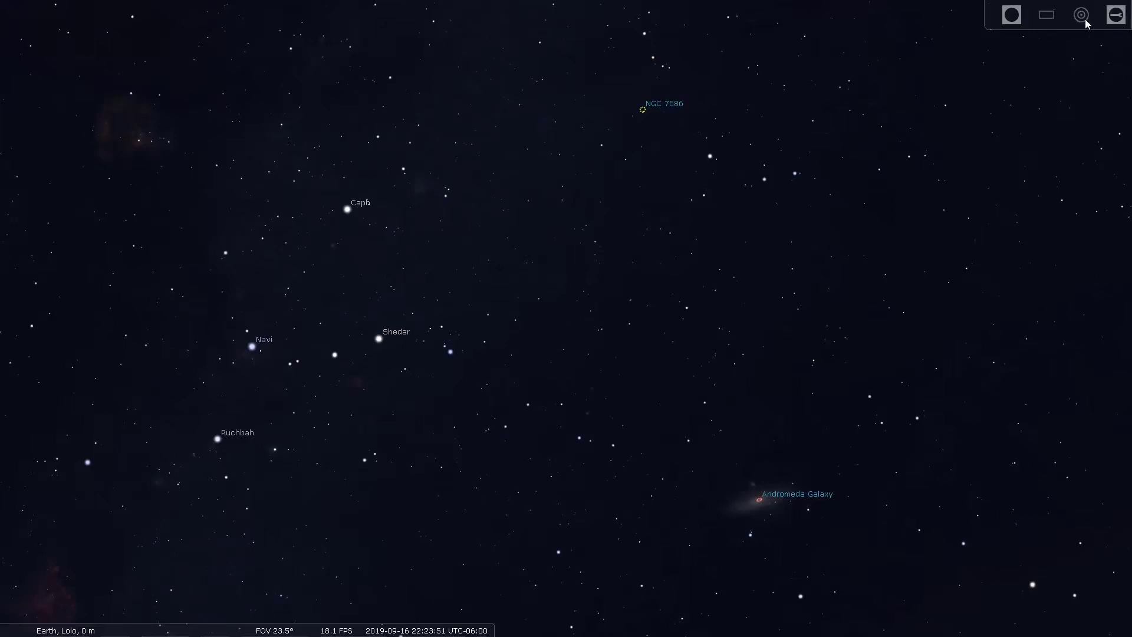
# Browse the Oculars Lenses, Sensors and Telescopes tabs, ending on the Apogee Alta U8300 sensor.
pyautogui.click(1116, 16)
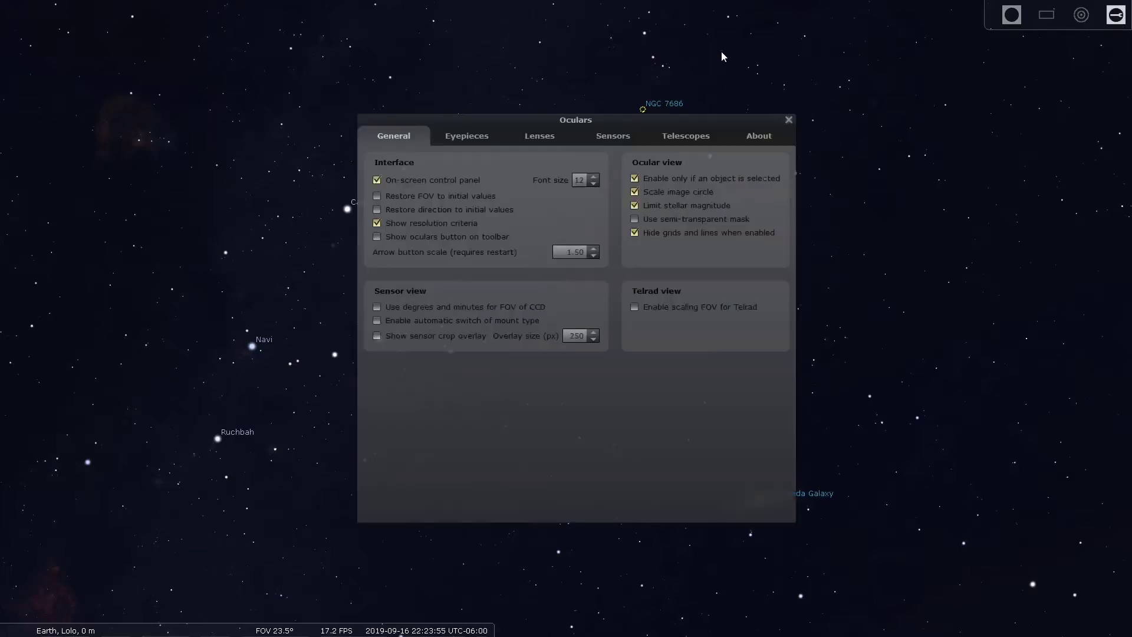
pyautogui.moveTo(588, 127); pyautogui.dragTo(560, 120)
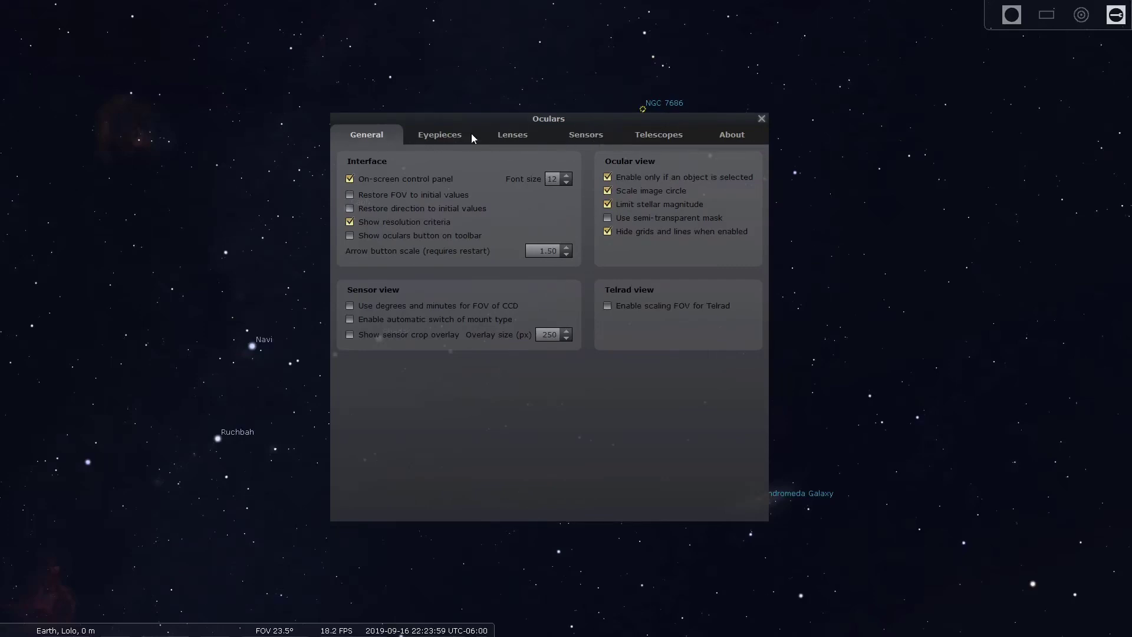
pyautogui.click(513, 136)
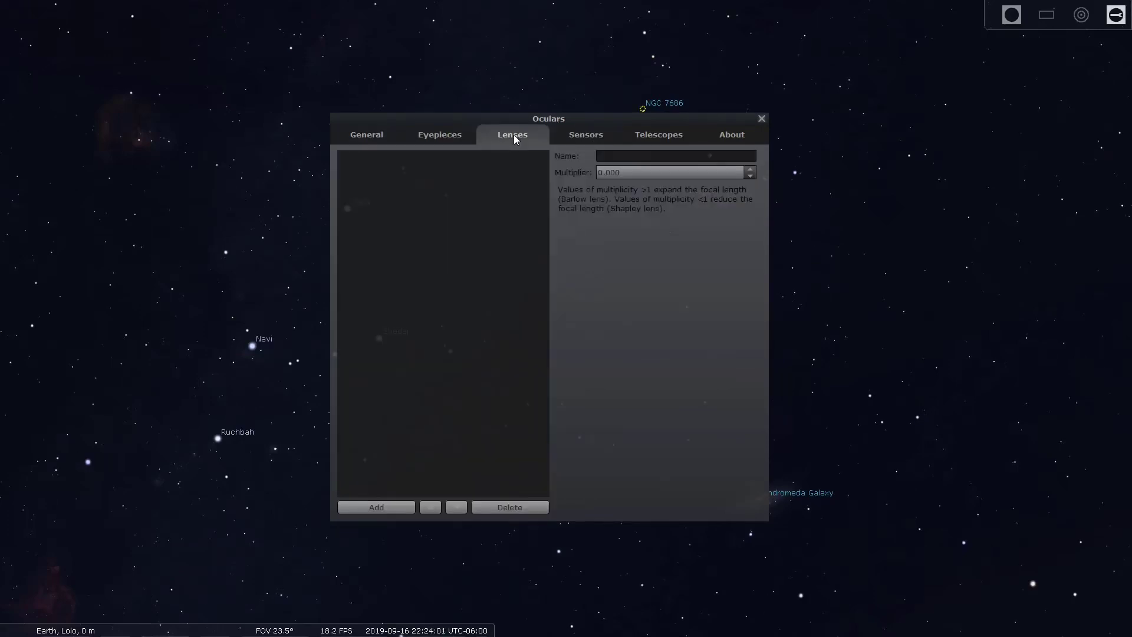
pyautogui.click(581, 141)
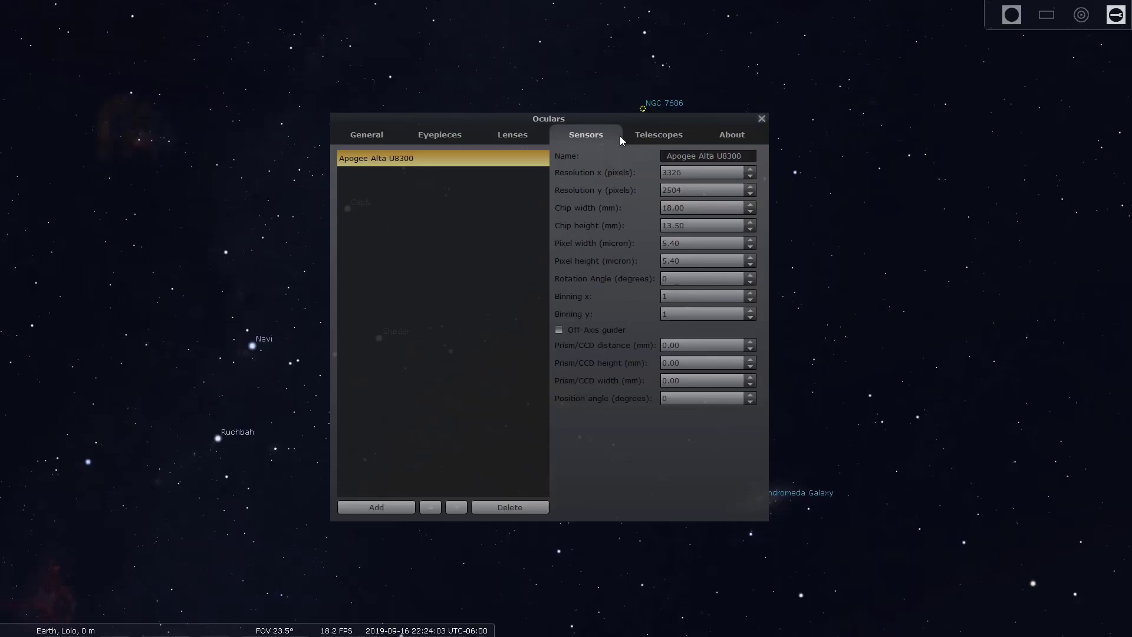
pyautogui.click(663, 136)
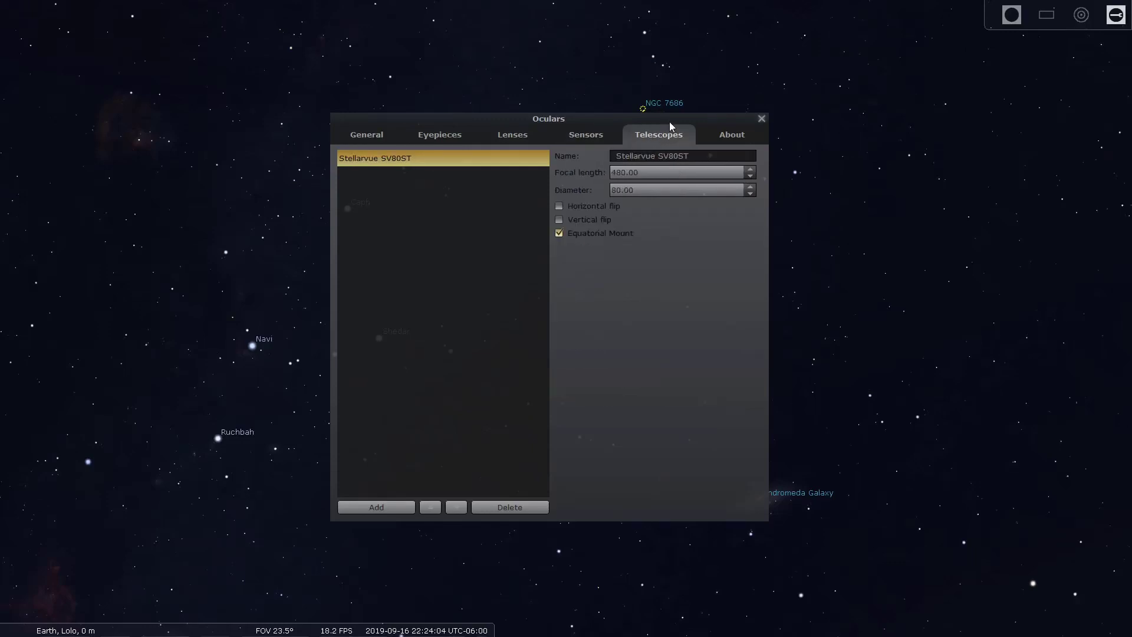
pyautogui.click(589, 137)
pyautogui.click(517, 134)
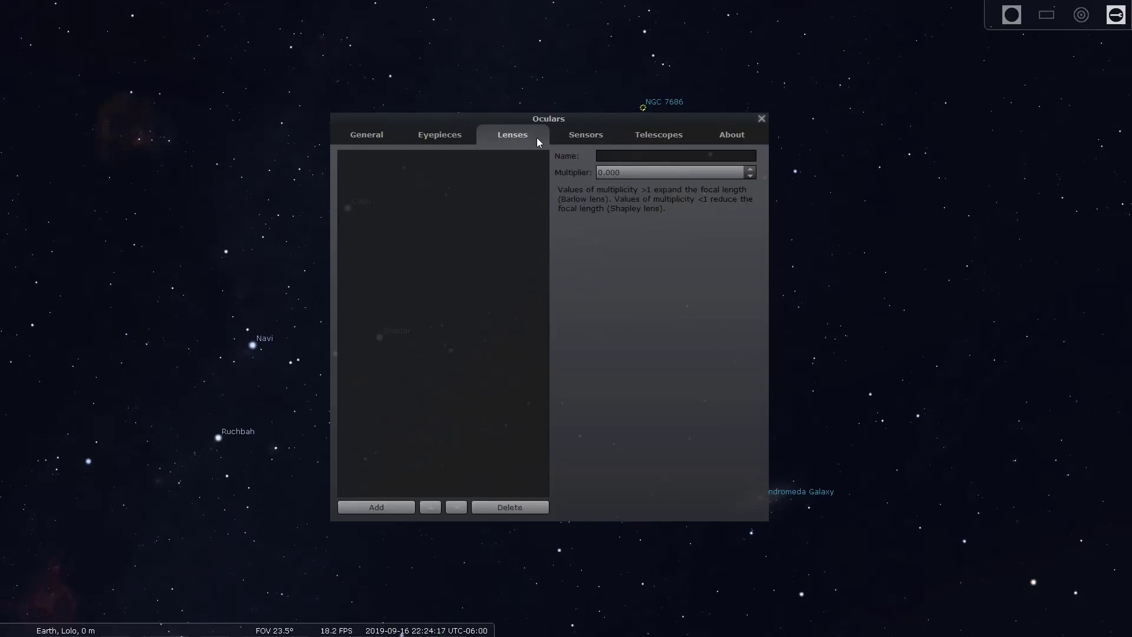
pyautogui.click(575, 132)
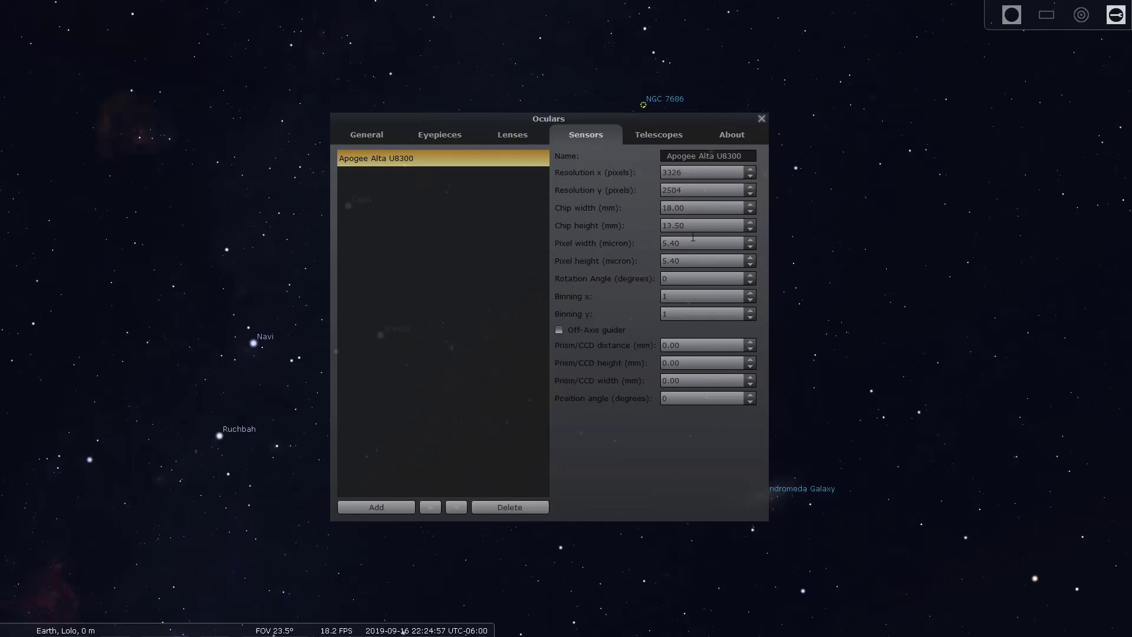
# Review the Stellarvue SV80ST telescope (480 mm, 80 mm), then return to the Apogee Alta U8300 sensor.
pyautogui.click(645, 139)
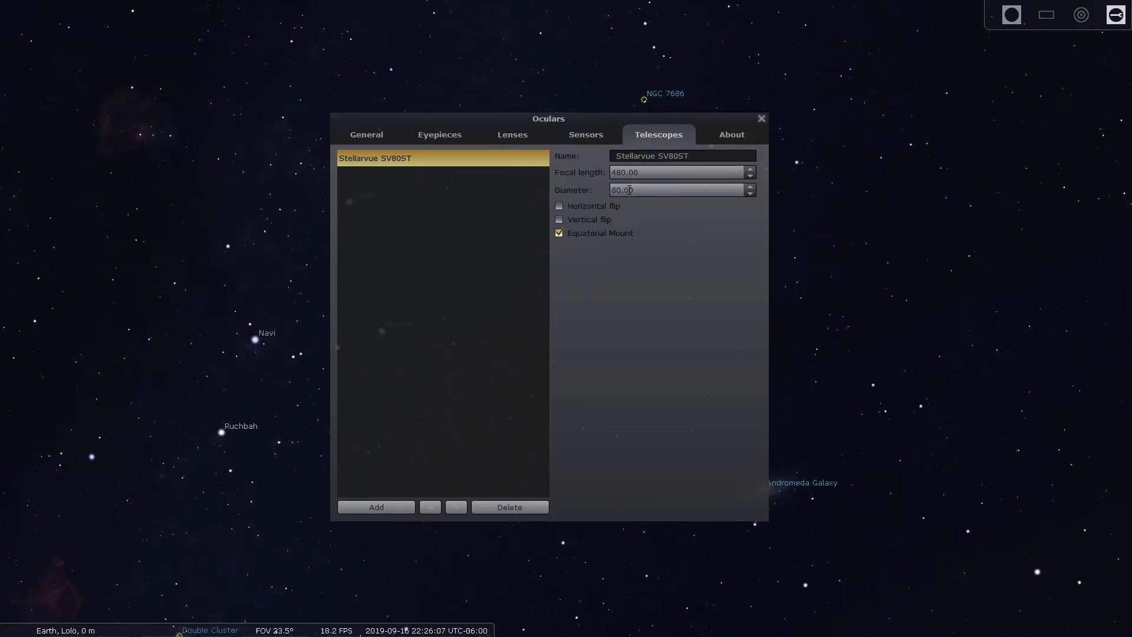
pyautogui.click(583, 138)
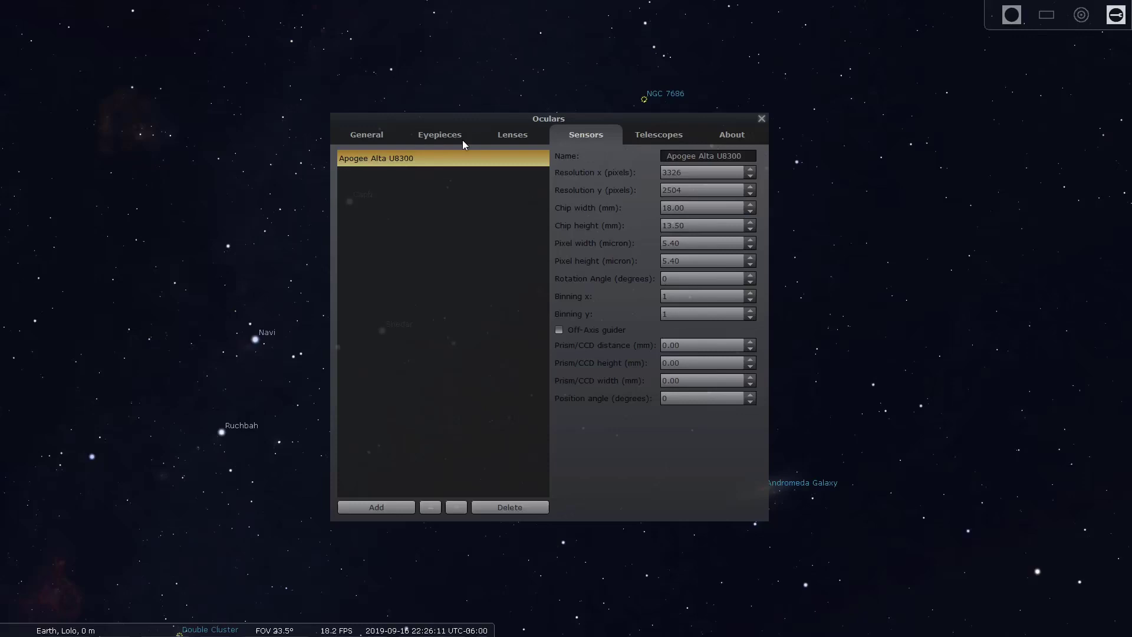
# Close Oculars settings, centre the Andromeda Galaxy and zoom in to about a 6° field.
pyautogui.click(761, 119)
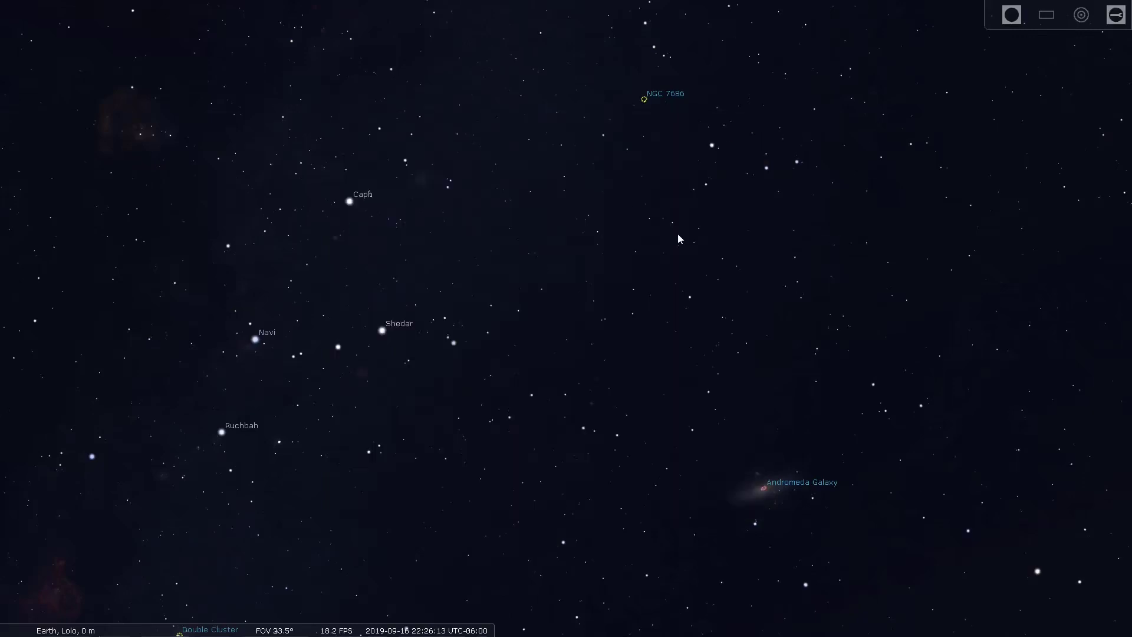
pyautogui.moveTo(596, 467); pyautogui.dragTo(343, 295)
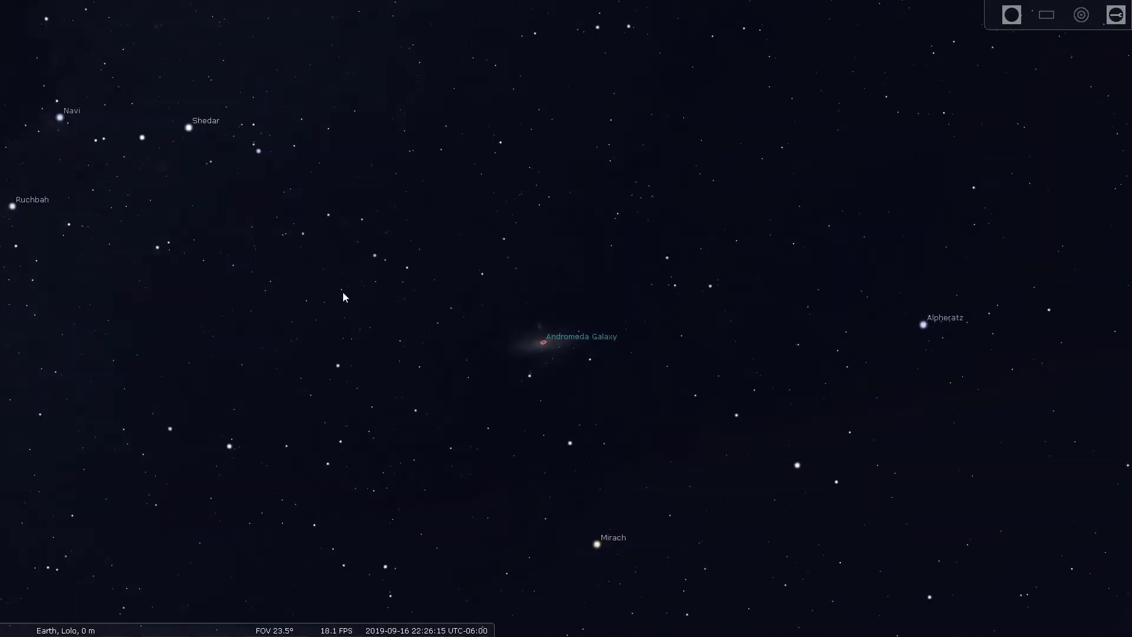
pyautogui.moveTo(498, 349); pyautogui.dragTo(518, 294)
pyautogui.scroll(5, 508, 303)
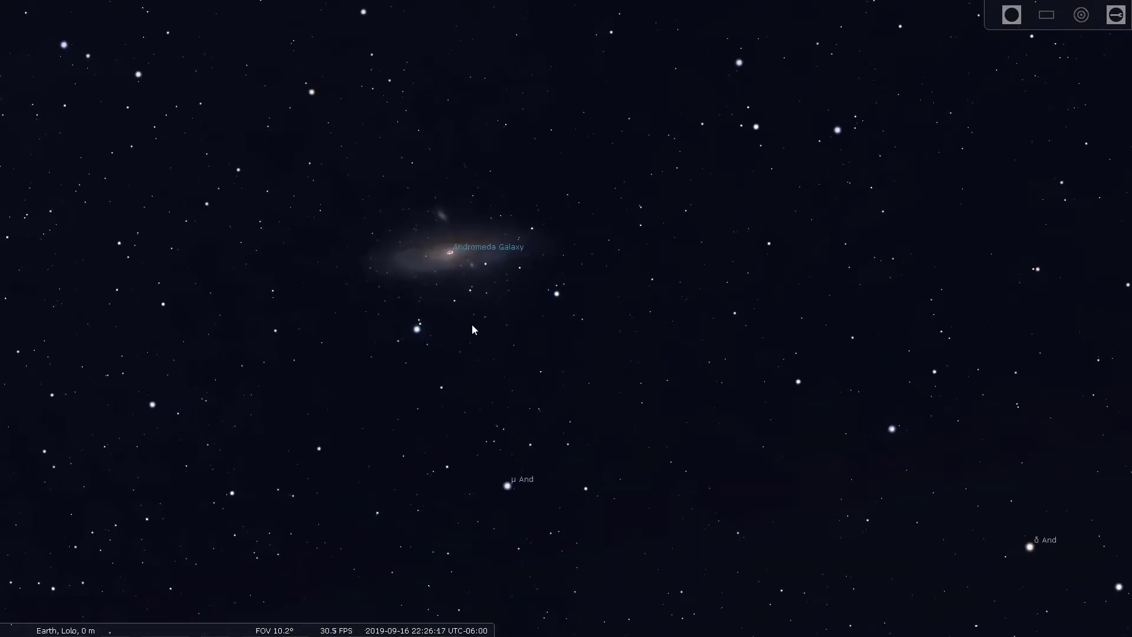
pyautogui.scroll(2, 512, 318)
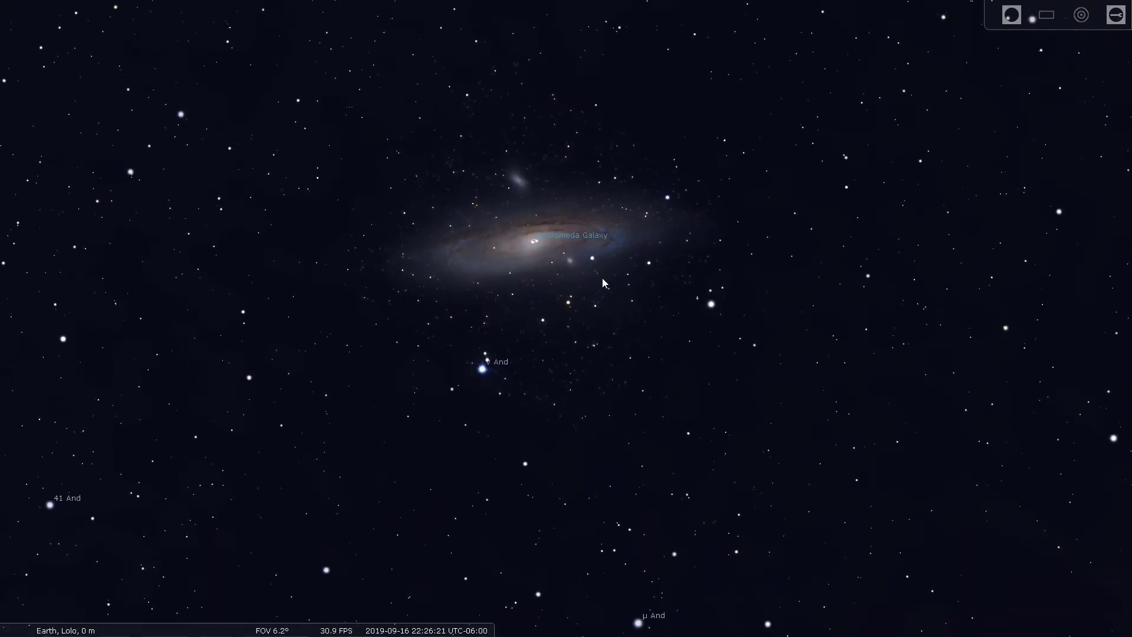
# Overlay the Apogee Alta U8300 sensor frame and position the Andromeda Galaxy within it.
pyautogui.click(1045, 17)
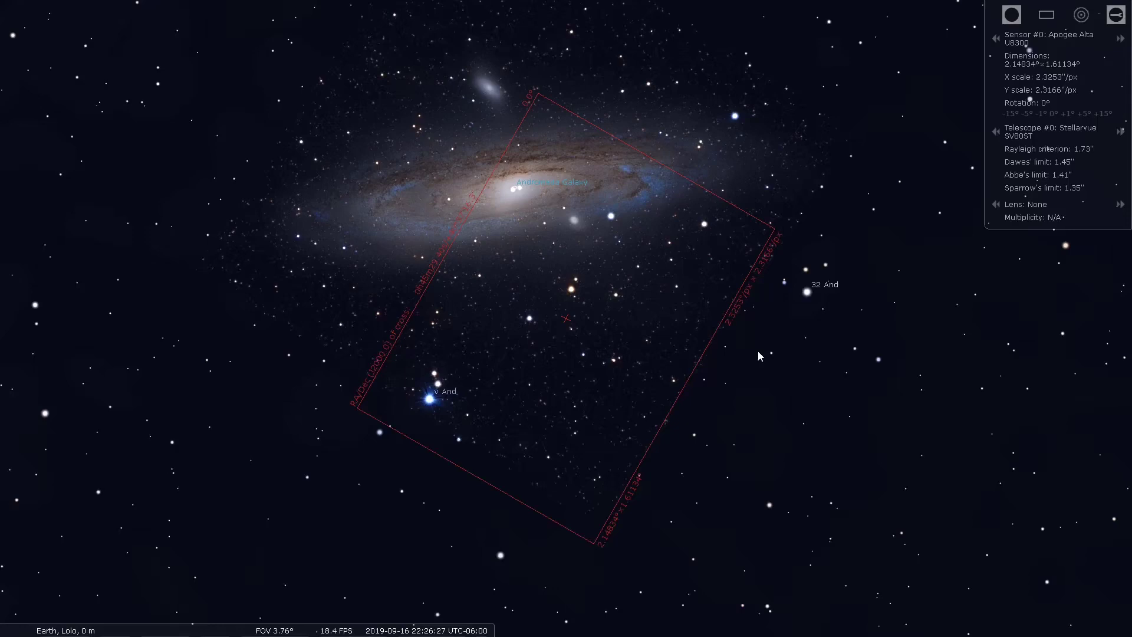
pyautogui.moveTo(760, 358); pyautogui.dragTo(829, 482)
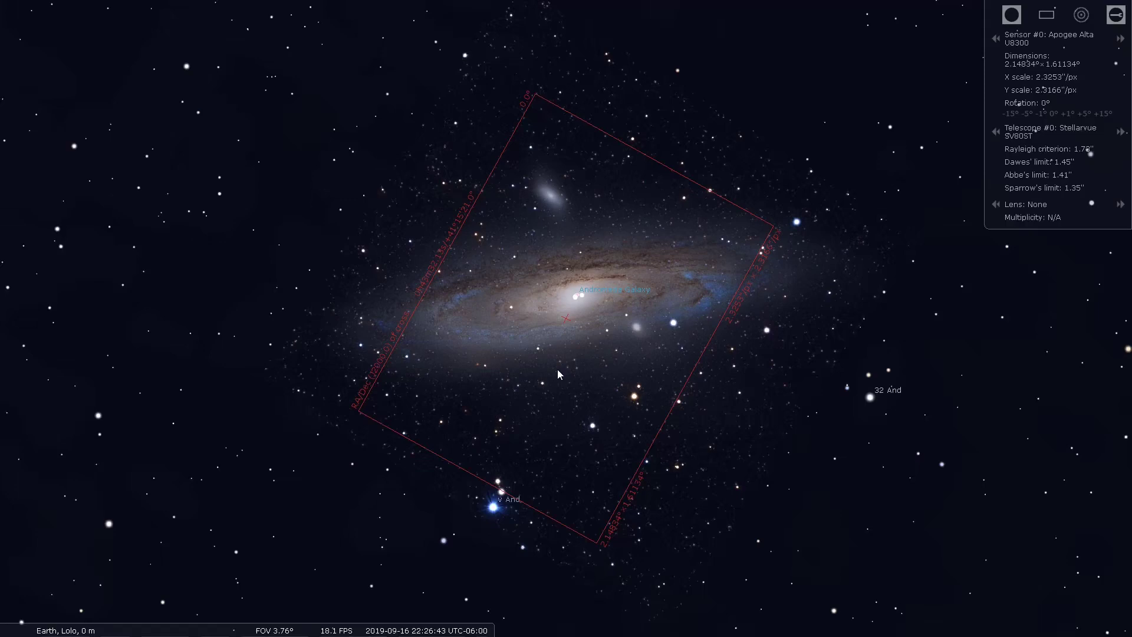
pyautogui.moveTo(557, 369); pyautogui.dragTo(543, 397)
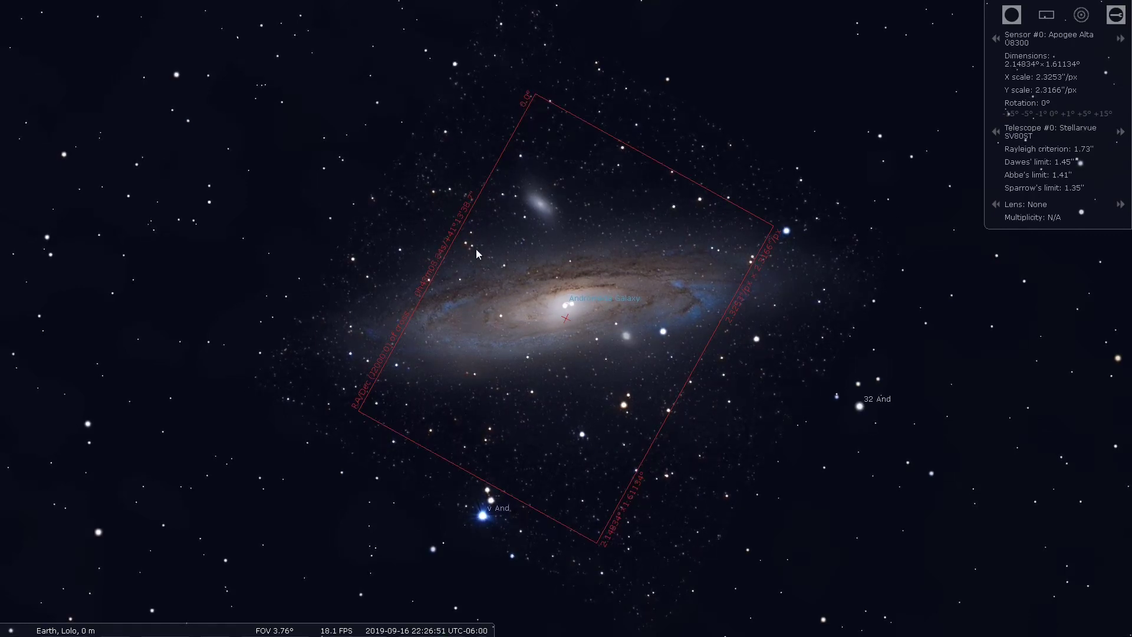
# Pan past Caph and Shedar to centre NGC 7686 in the sensor frame.
pyautogui.scroll(-3, 565, 349)
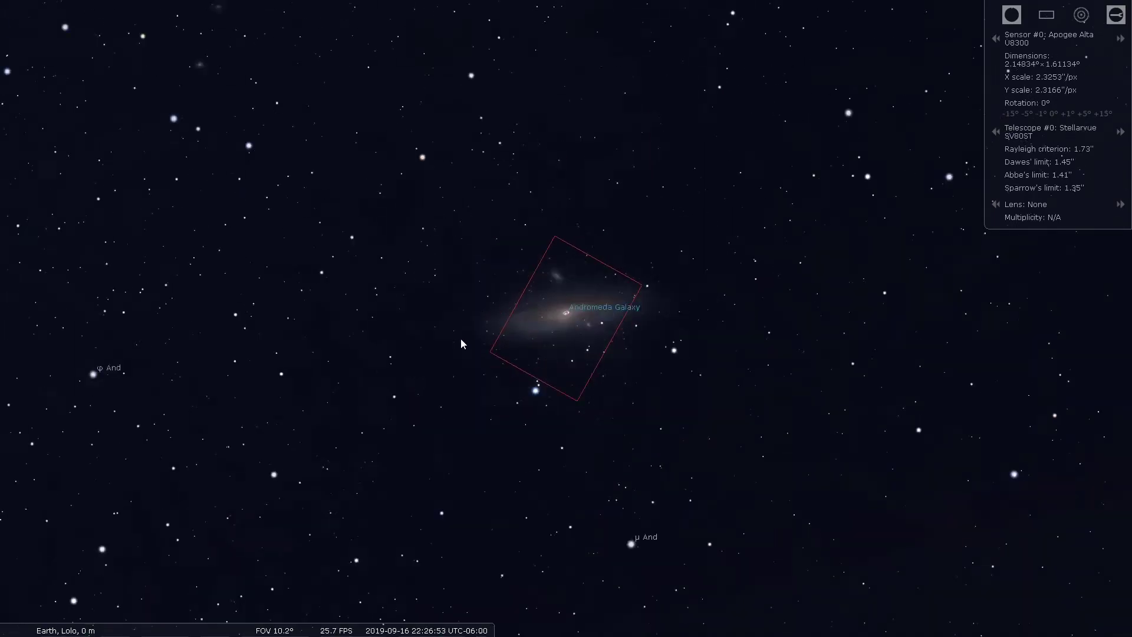
pyautogui.moveTo(461, 338); pyautogui.dragTo(632, 420)
pyautogui.scroll(-5, 524, 344)
pyautogui.moveTo(348, 299); pyautogui.dragTo(492, 524)
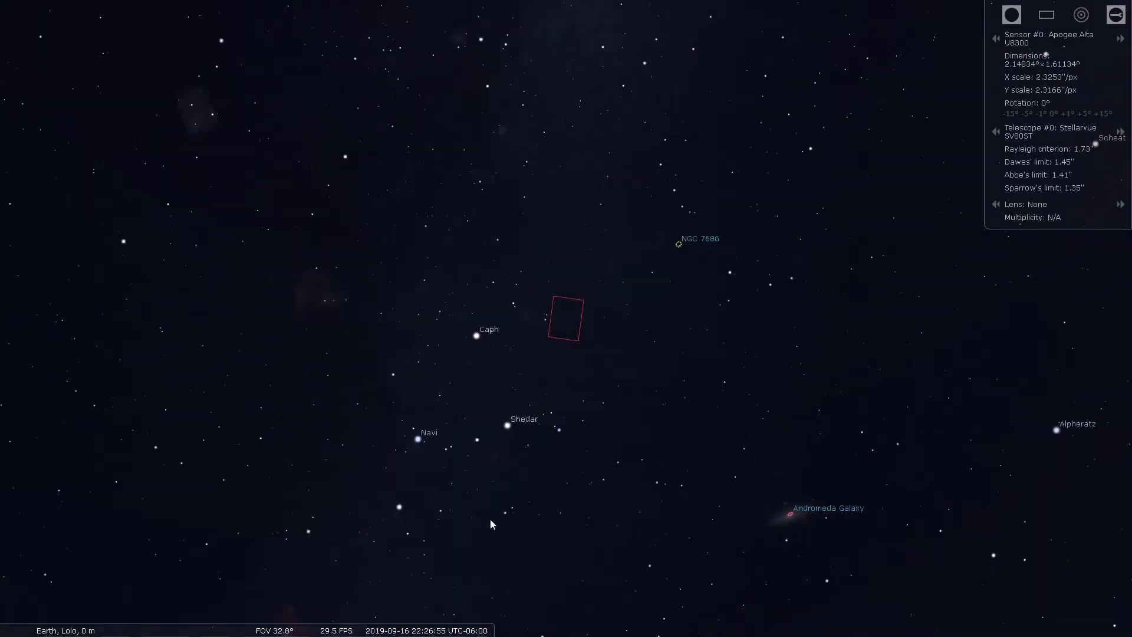
pyautogui.scroll(-6, 503, 365)
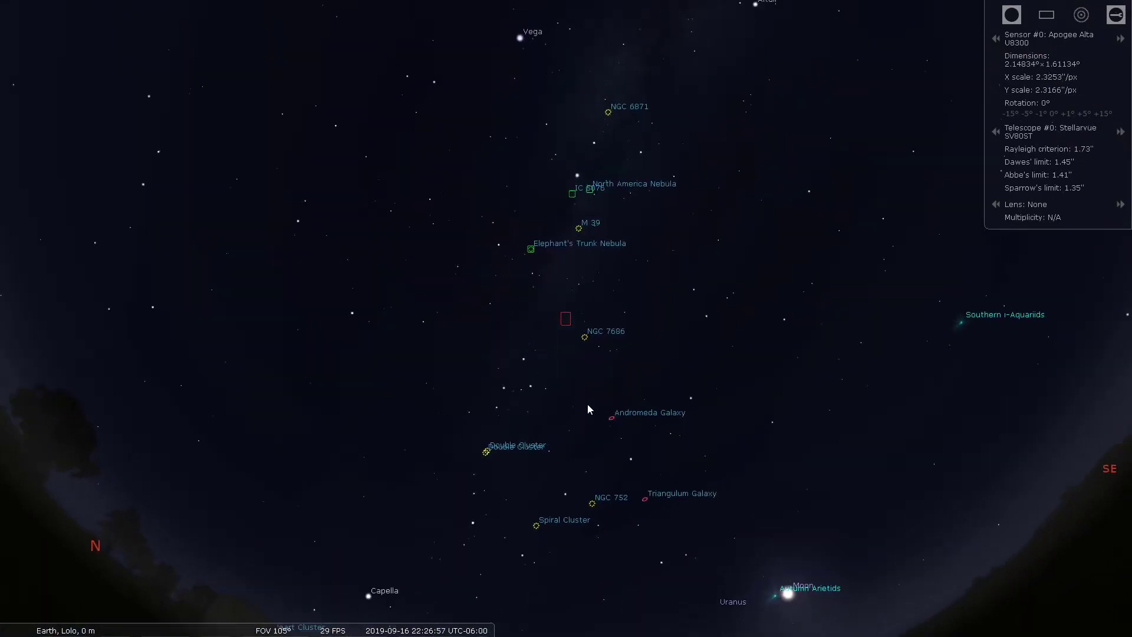
pyautogui.scroll(3, 584, 401)
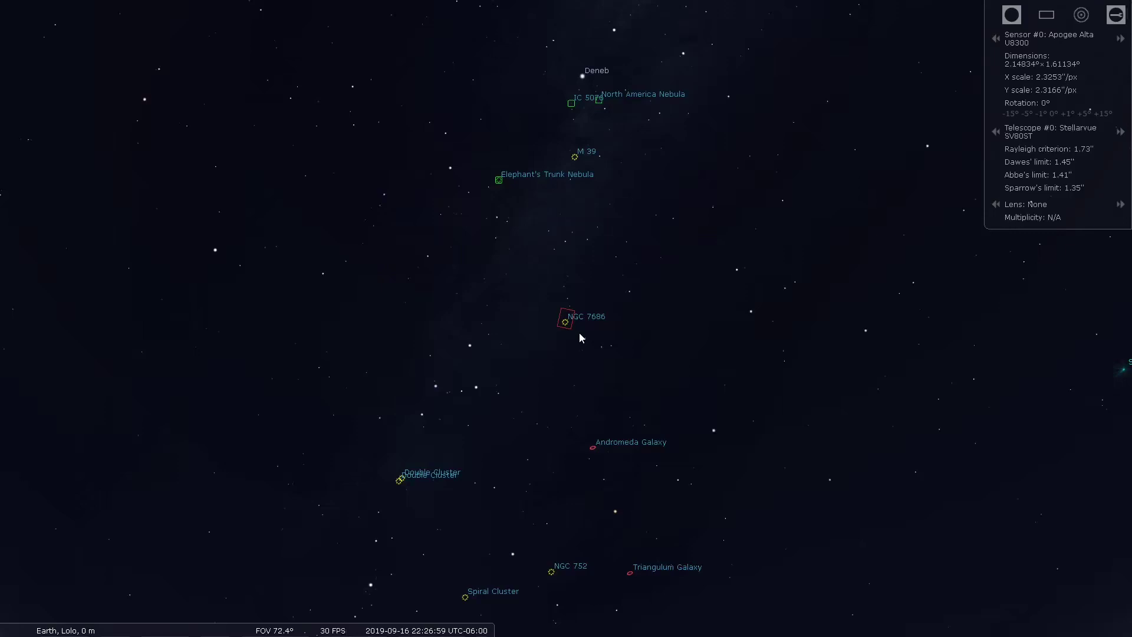
pyautogui.scroll(15, 579, 337)
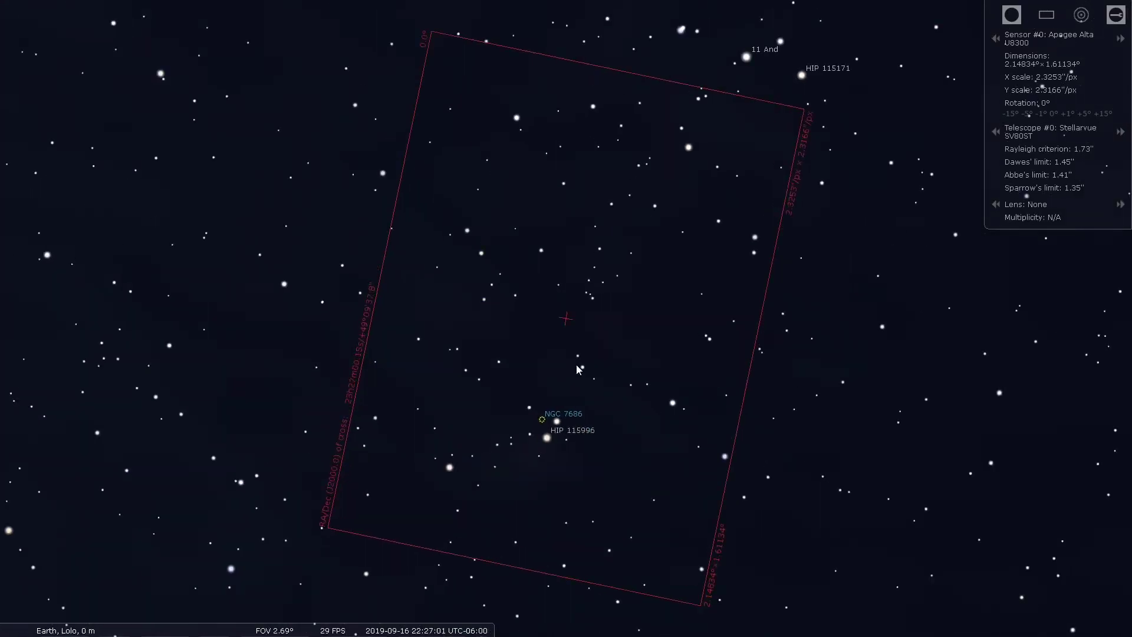
pyautogui.moveTo(577, 369)
pyautogui.mouseDown()
pyautogui.moveTo(599, 320)
pyautogui.moveTo(625, 356)
pyautogui.moveTo(591, 371)
pyautogui.mouseUp()
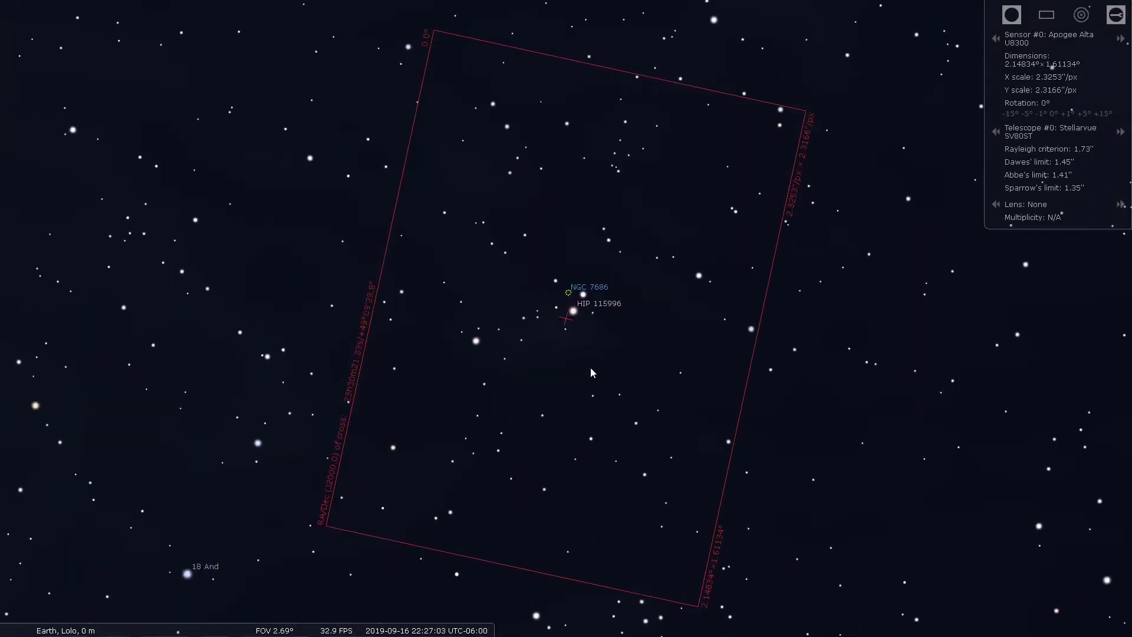
# Centre the open cluster M 39 in Cygnus in the sensor frame at a 3.2° field.
pyautogui.scroll(-5, 606, 303)
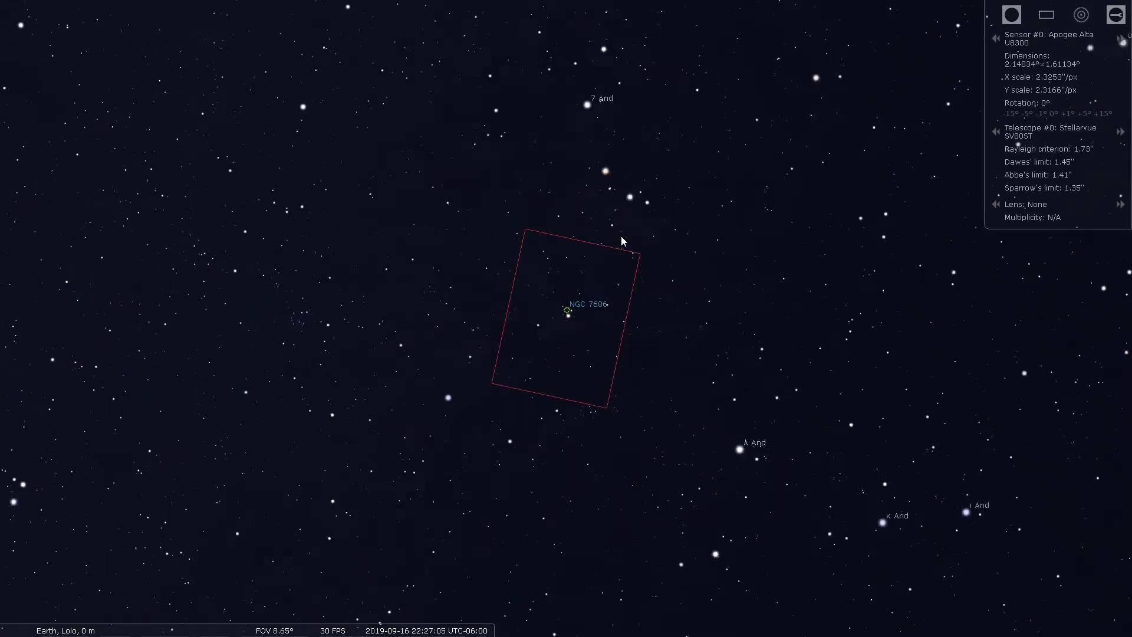
pyautogui.press('Up')
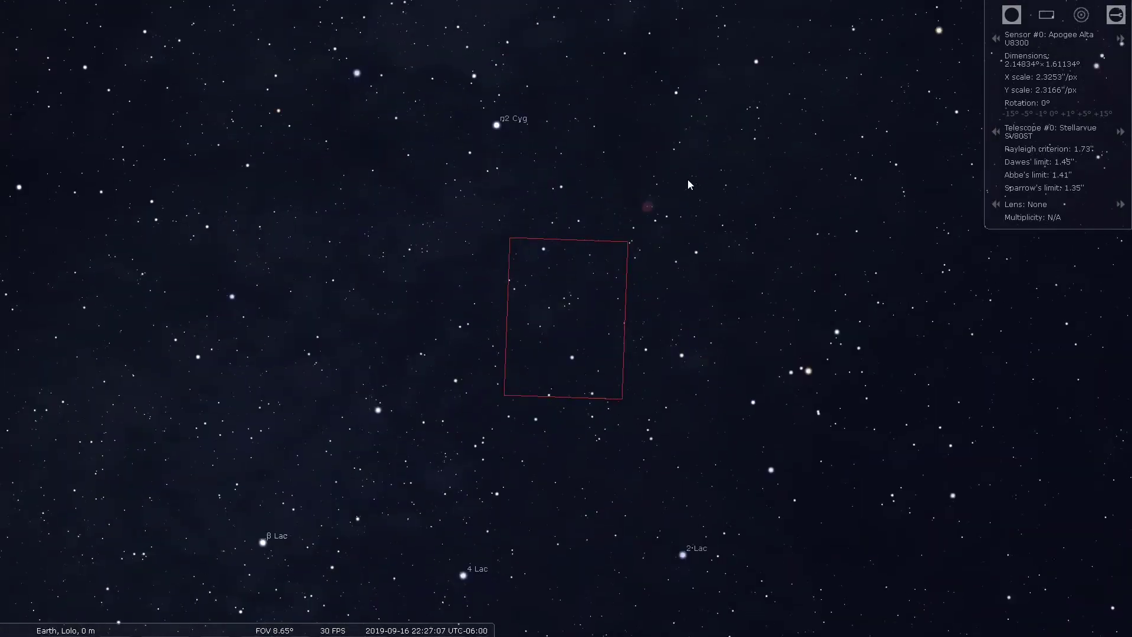
pyautogui.scroll(-2, 631, 323)
pyautogui.press('space')
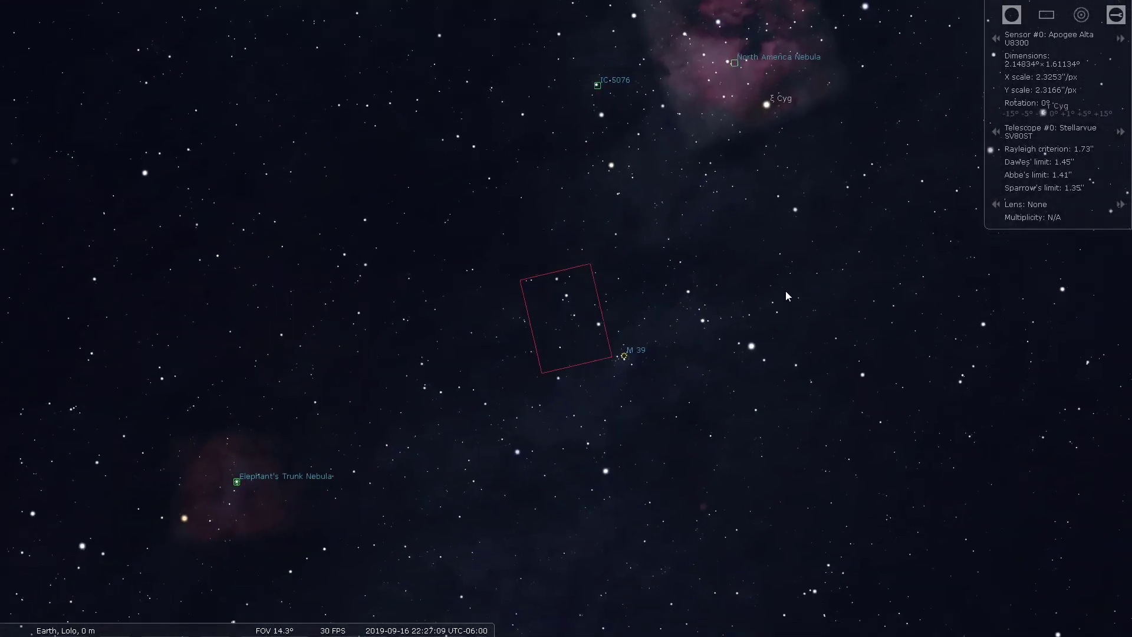
pyautogui.scroll(4, 566, 324)
pyautogui.scroll(5, 566, 324)
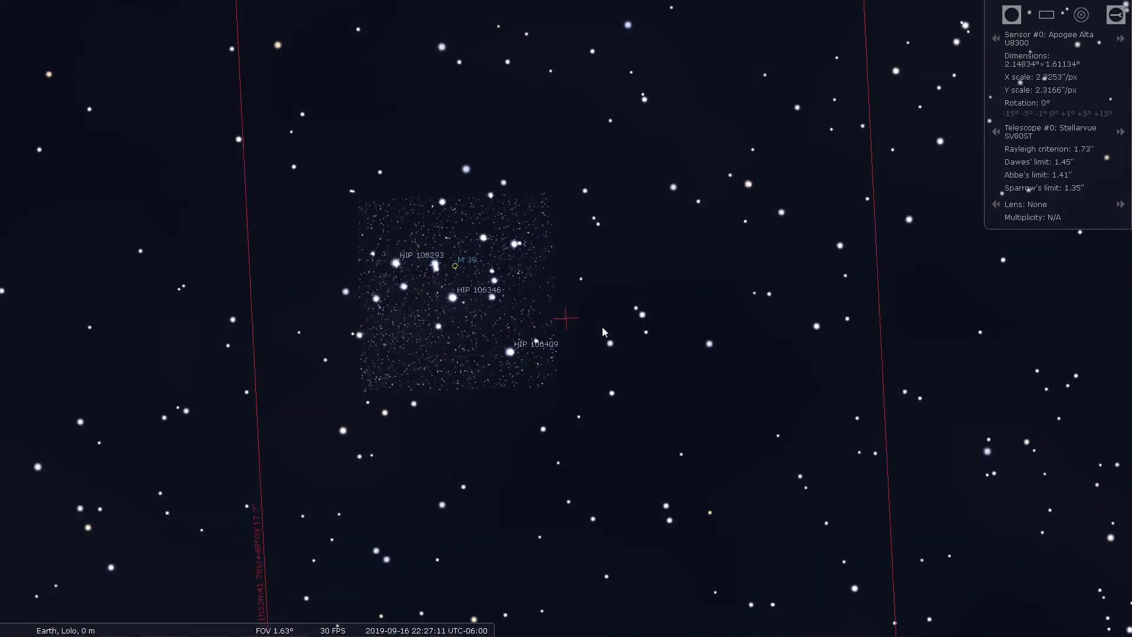
pyautogui.scroll(-8, 578, 326)
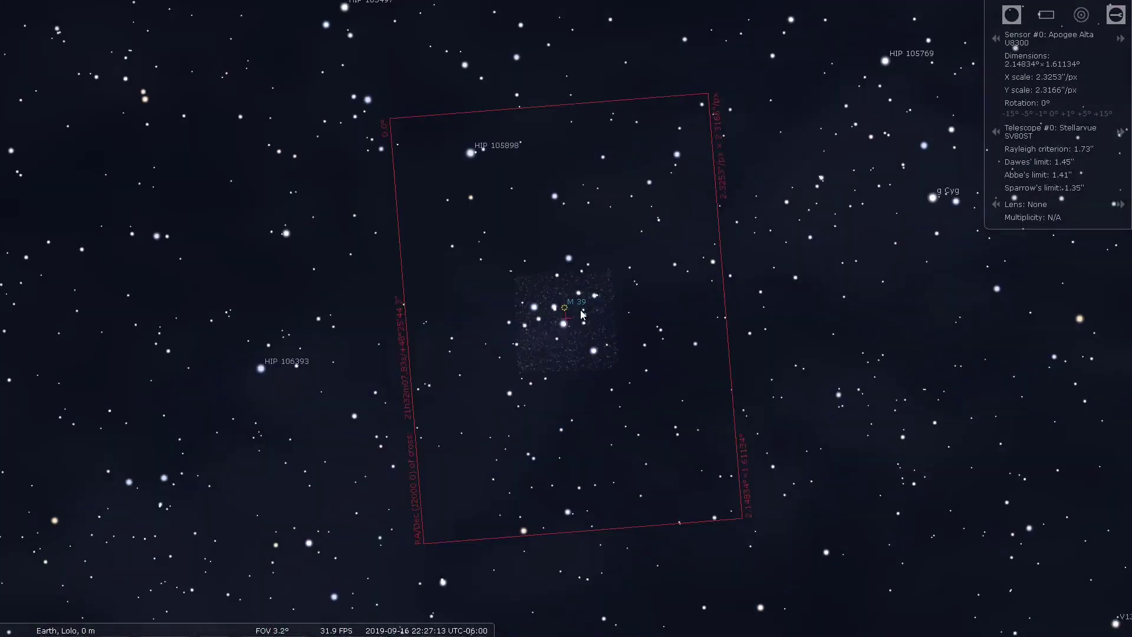
# Centre the North America Nebula and zoom in to preview it in the sensor frame.
pyautogui.moveTo(589, 161); pyautogui.dragTo(471, 377)
pyautogui.press('space')
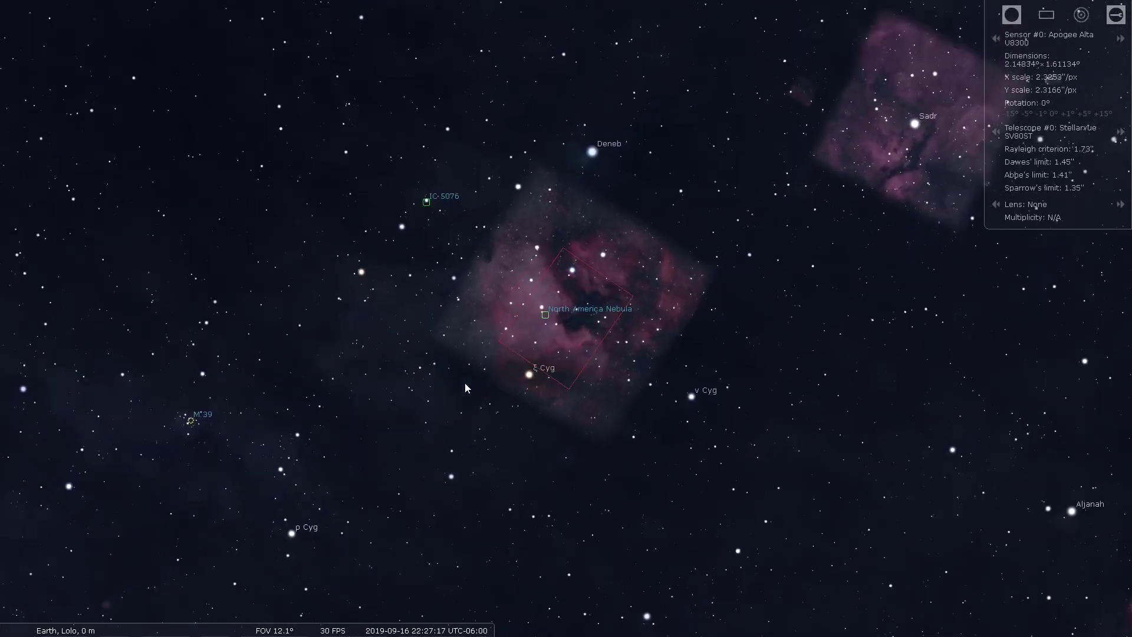
pyautogui.scroll(5, 535, 285)
pyautogui.scroll(-1, 634, 381)
# Shift the view and zoom out to a 12.1° field showing the nebula beside Sadr.
pyautogui.moveTo(634, 380); pyautogui.dragTo(550, 382)
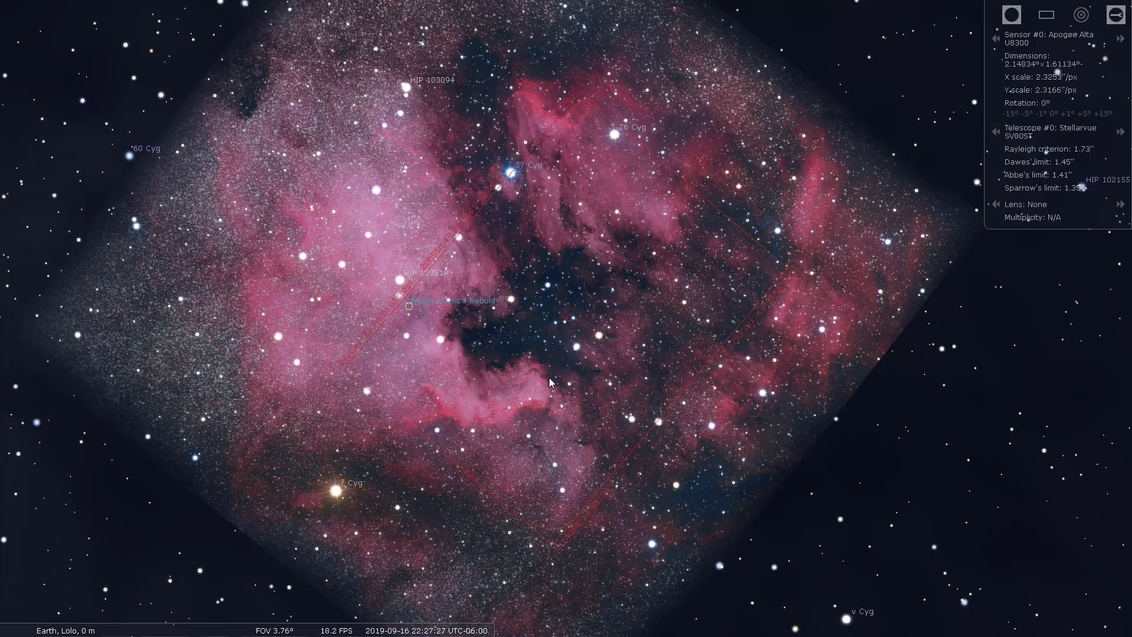
pyautogui.scroll(-2, 610, 349)
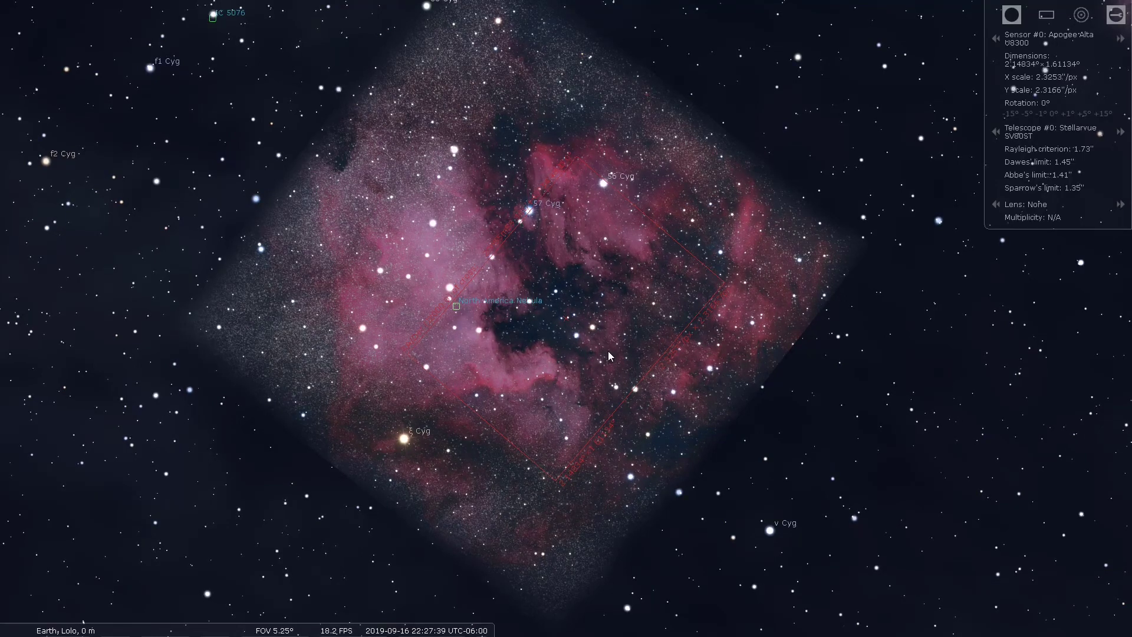
pyautogui.scroll(-5, 607, 351)
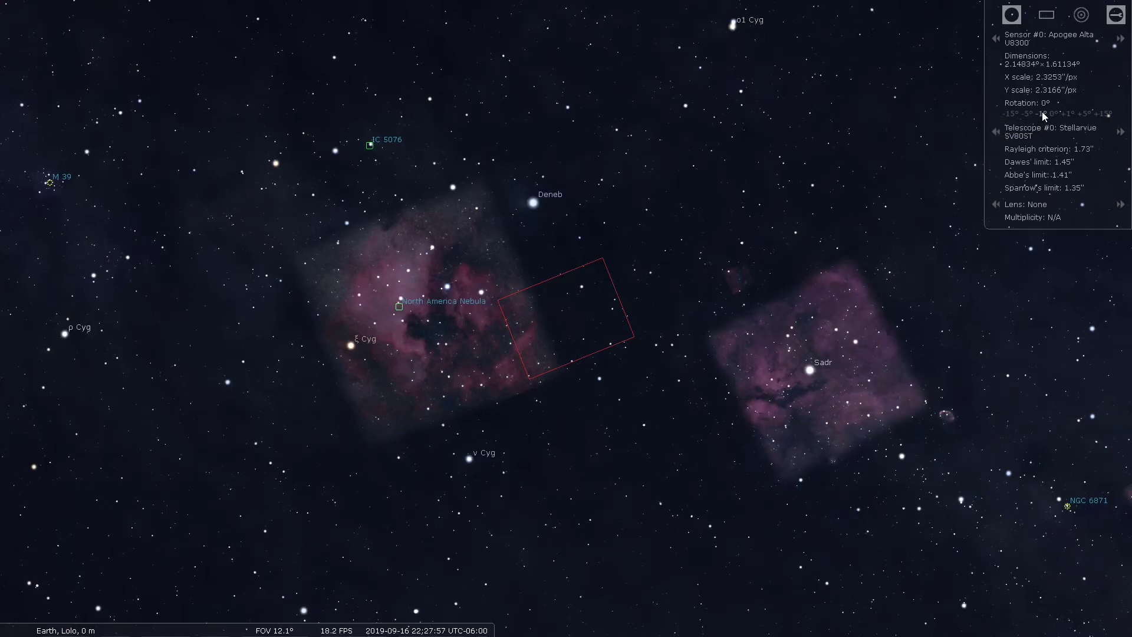
# Zoom out to a 54.1° field spanning the Andromeda Galaxy to Altair.
pyautogui.scroll(-1, 899, 139)
pyautogui.scroll(-6, 745, 234)
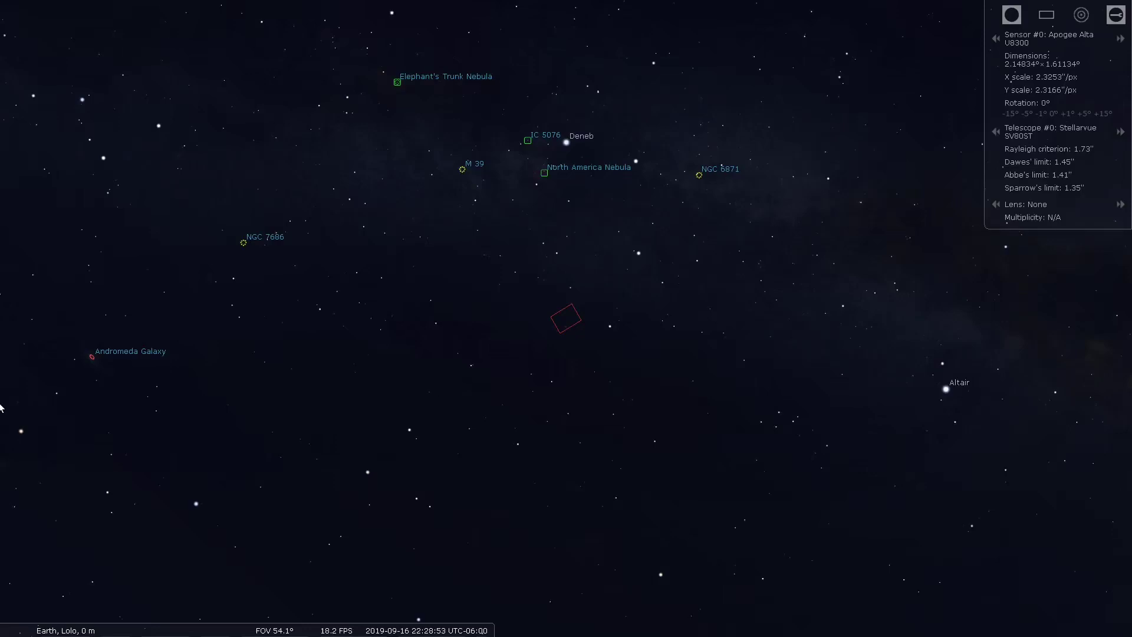
# In the Configuration window's Main tab, save the current 54.1° view and all settings as startup defaults.
pyautogui.moveTo(18, 548)
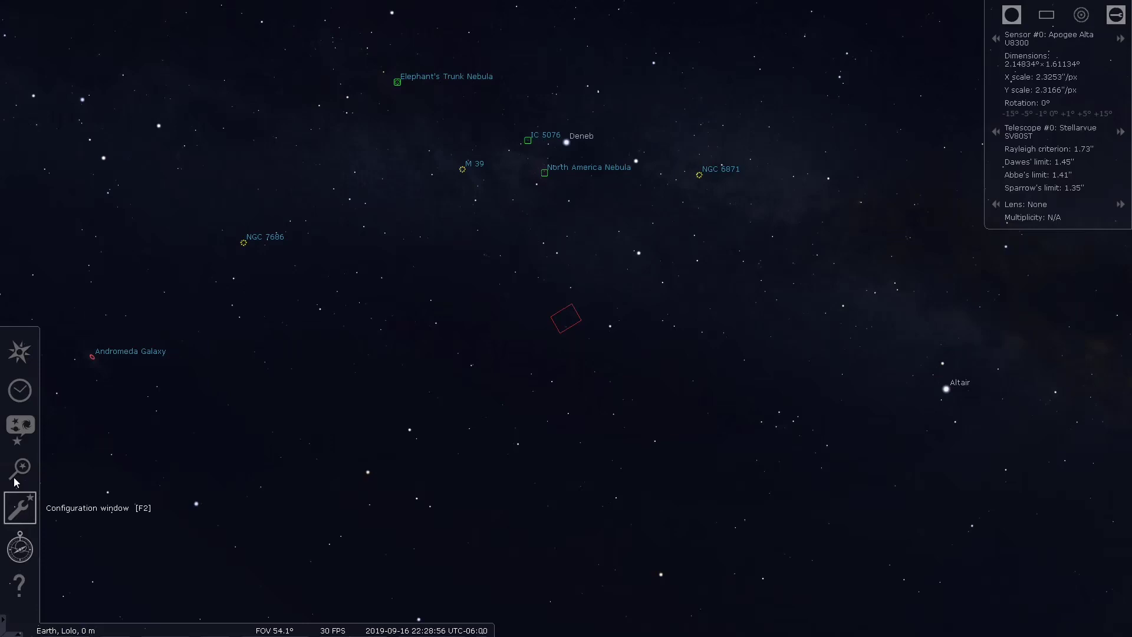
pyautogui.click(30, 502)
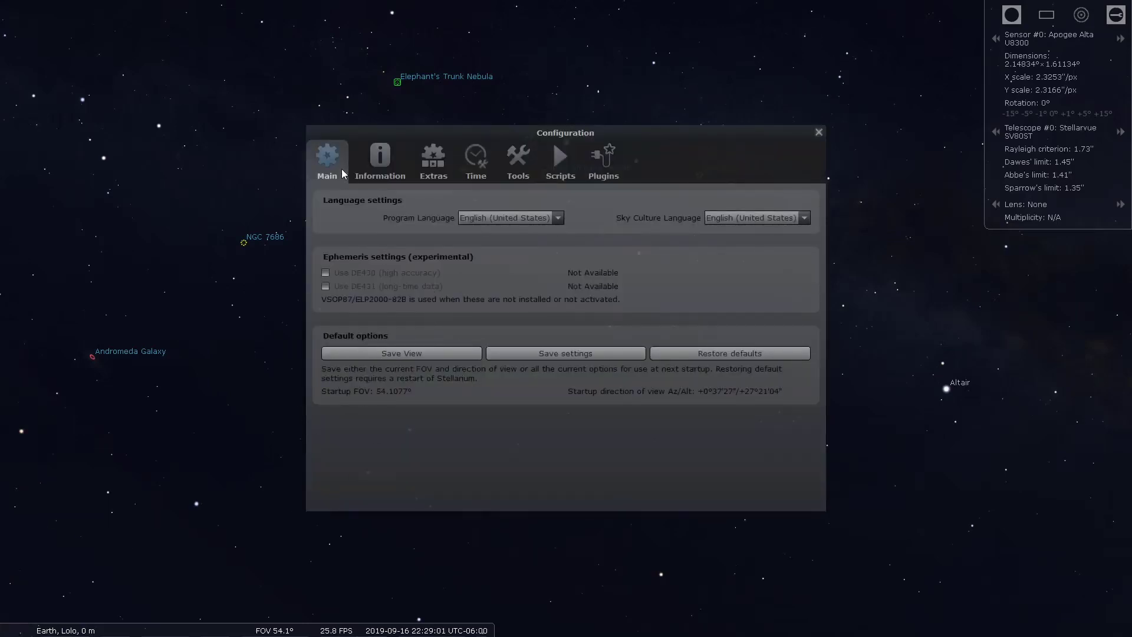
pyautogui.click(410, 354)
pyautogui.click(591, 358)
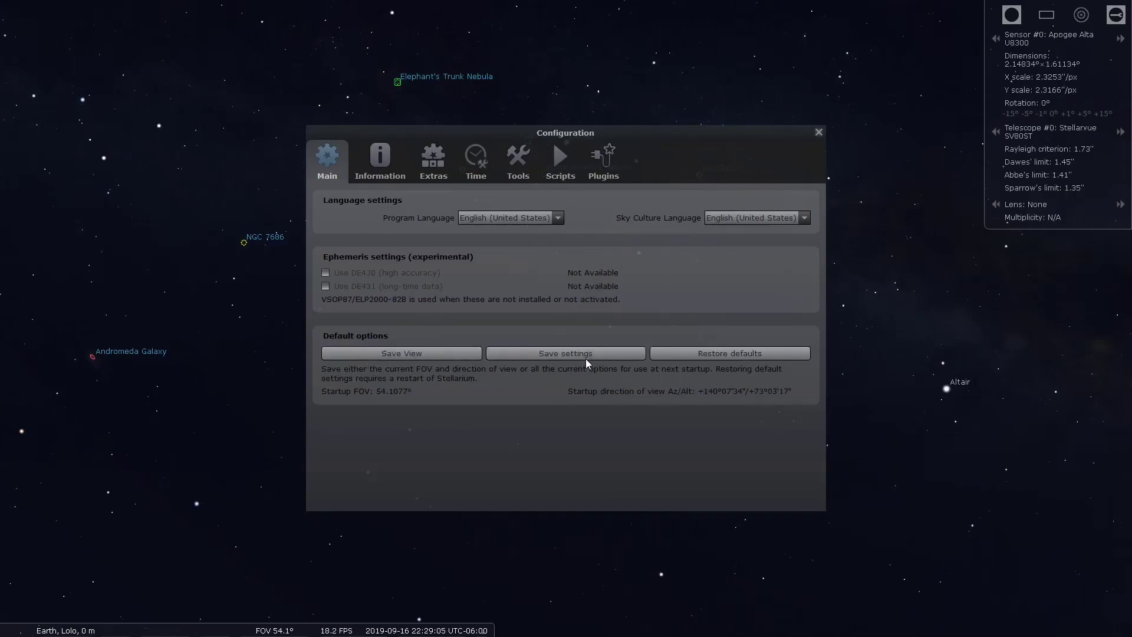